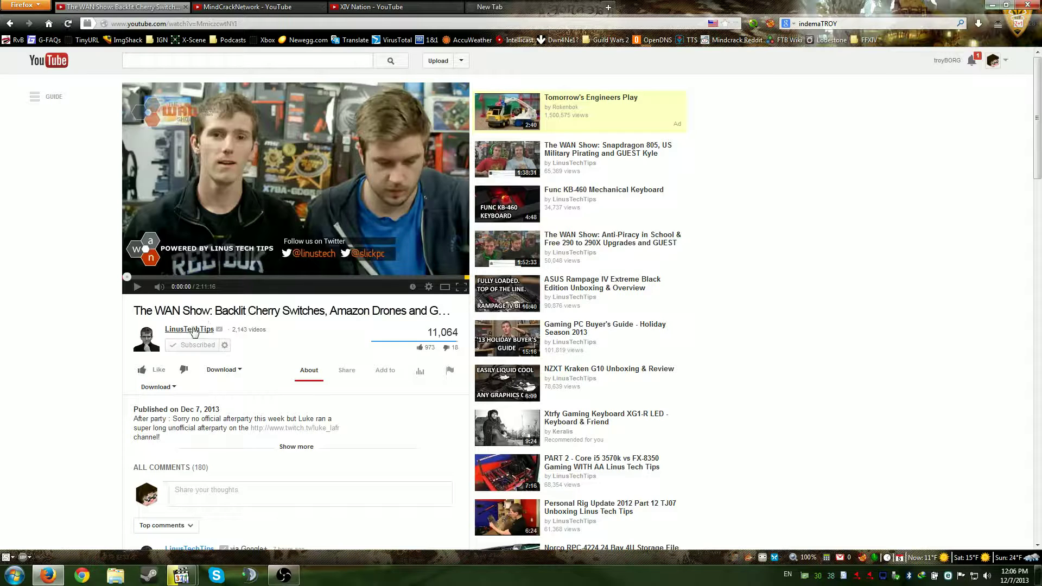
Look through the MindCrackNetwork and XIV Nation channel video pages and return to The WAN Show video
{"action": "key", "text": "ctrl+Tab"}
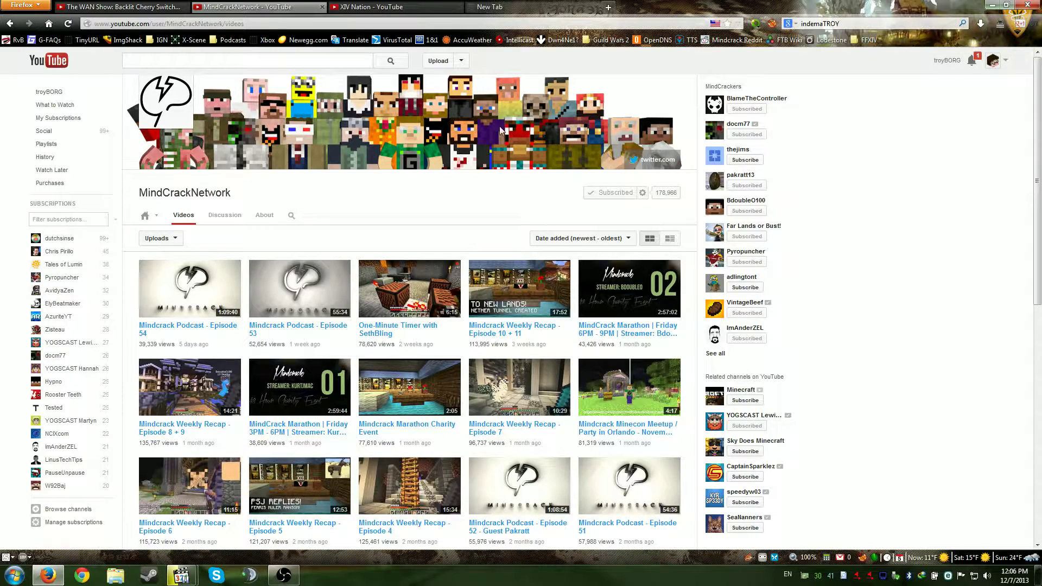
{"action": "left_click", "coordinate": [359, 7]}
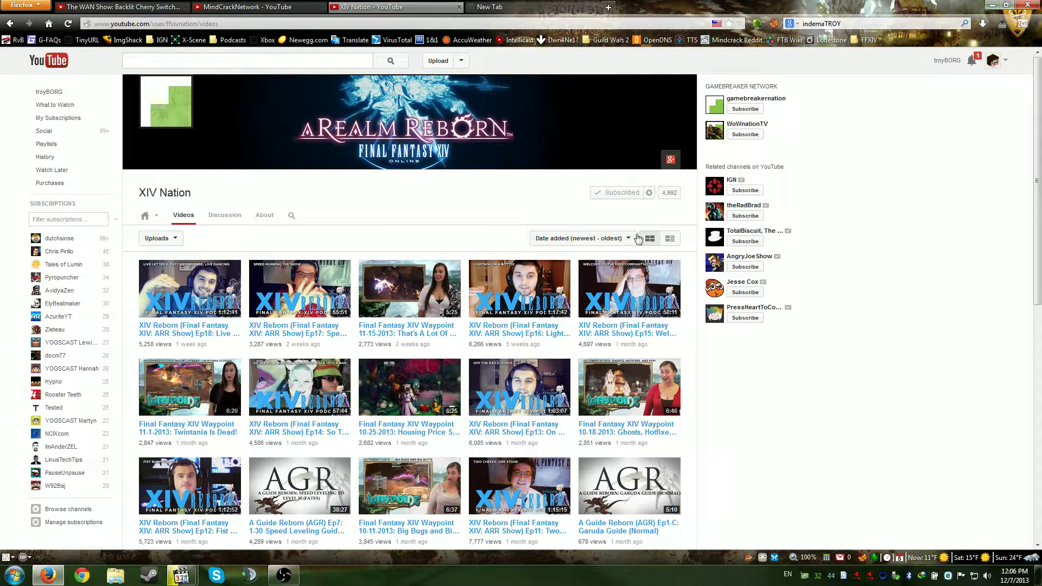
{"action": "key", "text": "ctrl+1"}
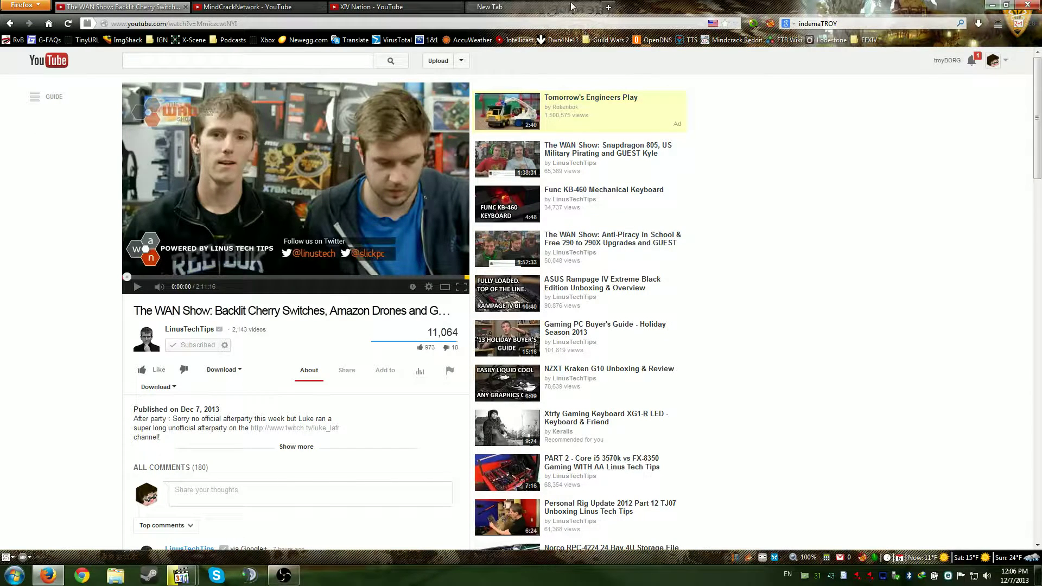
Open the browser's add-ons manager and show more information about the Download YouTube Videos as MP4 and FLV extension
{"action": "left_click", "coordinate": [534, 7]}
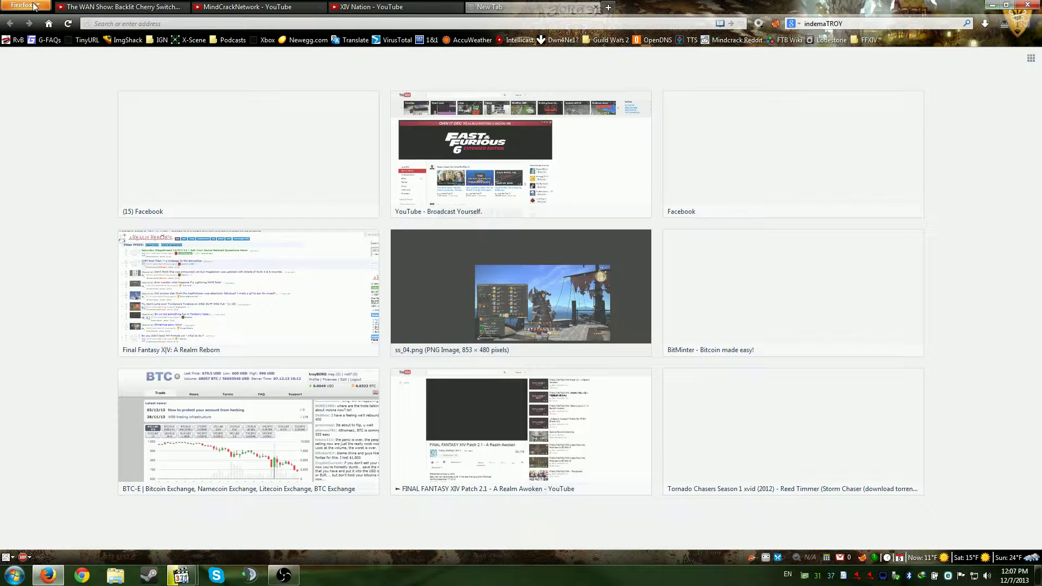
{"action": "left_click", "coordinate": [26, 5]}
{"action": "left_click", "coordinate": [161, 63]}
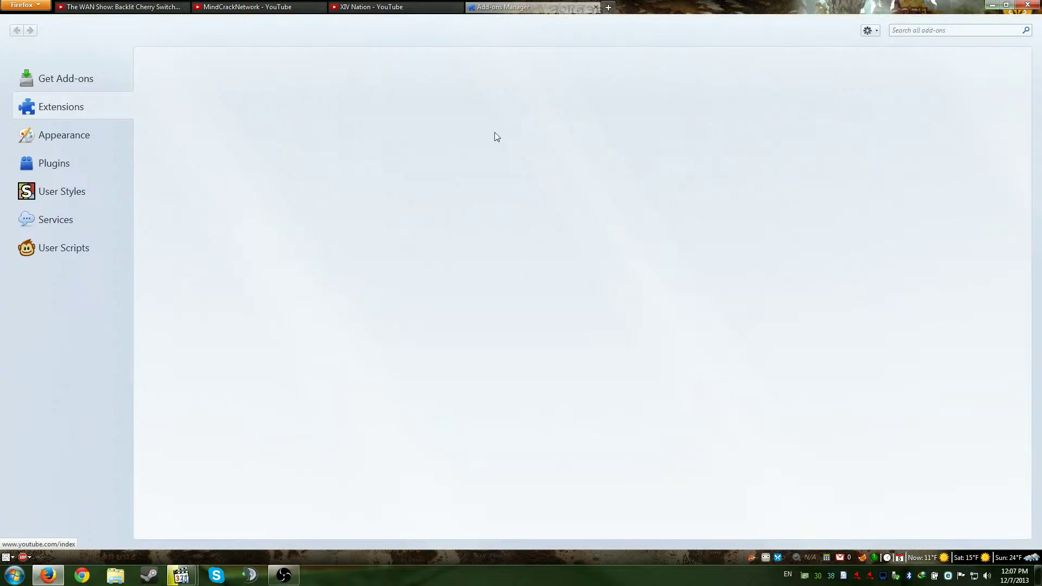
{"action": "left_click", "coordinate": [207, 103]}
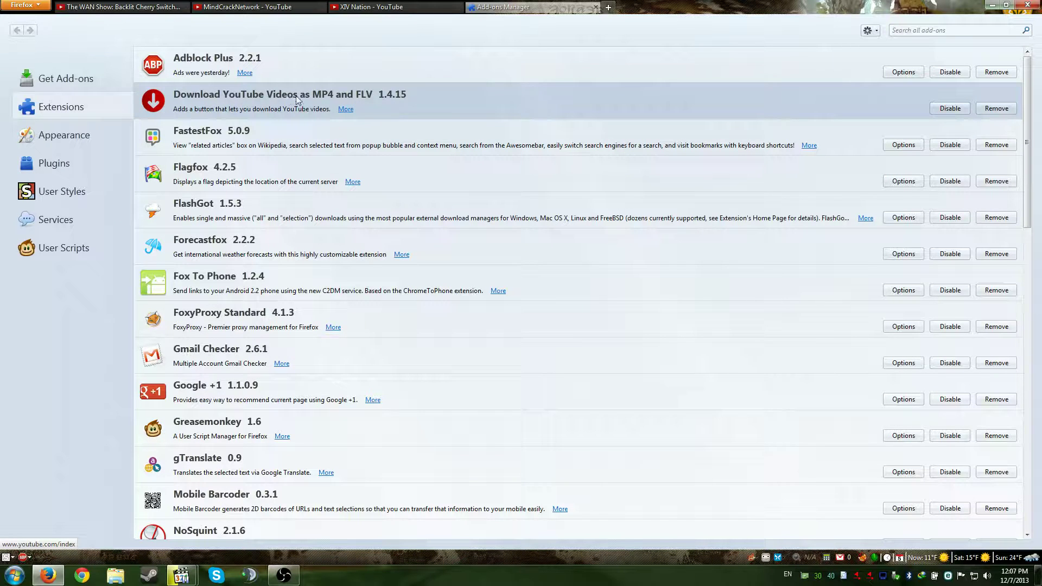
{"action": "right_click", "coordinate": [399, 99]}
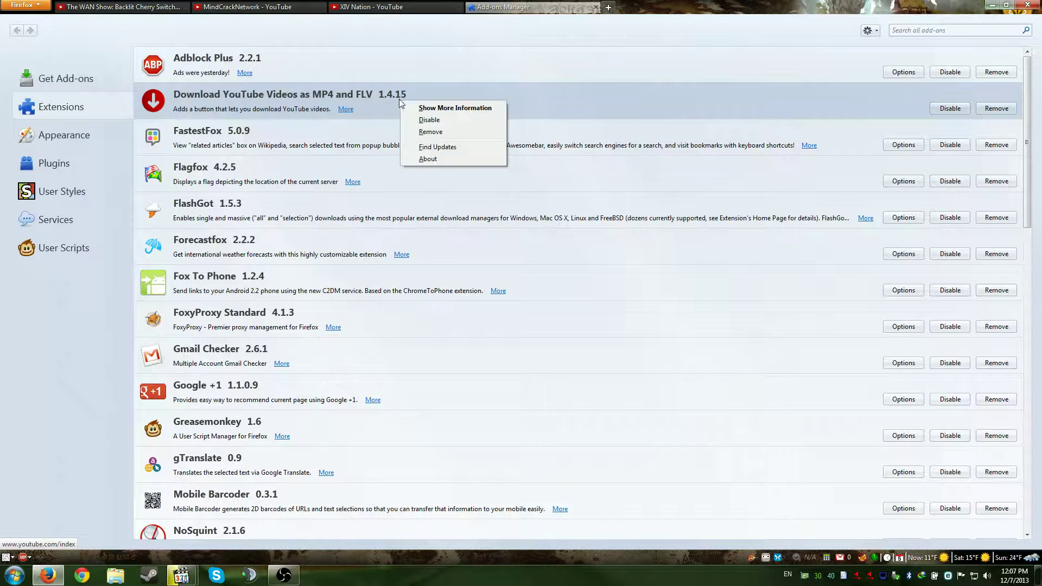
{"action": "left_click", "coordinate": [426, 106]}
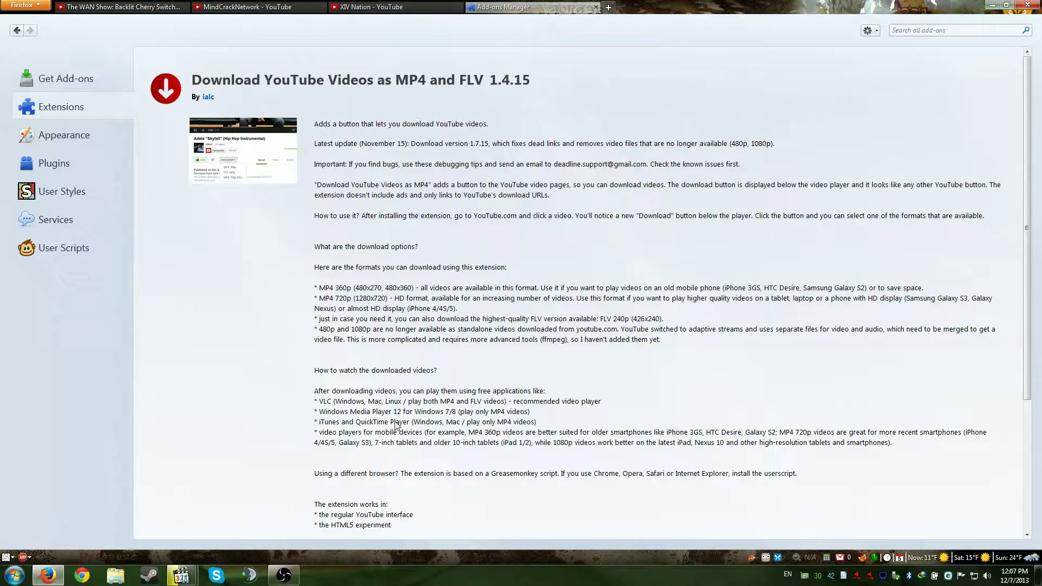
Visit the extension's userscripts.org homepage, view the script's installation prompt without installing, and close the page
{"action": "scroll", "coordinate": [398, 426], "scroll_direction": "down", "scroll_amount": 5}
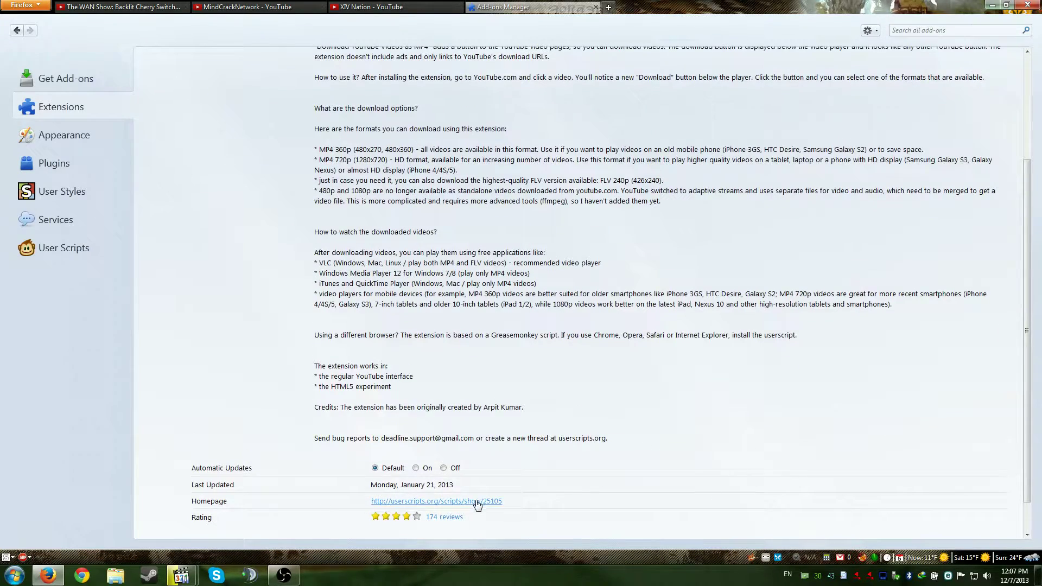
{"action": "left_click", "coordinate": [476, 502]}
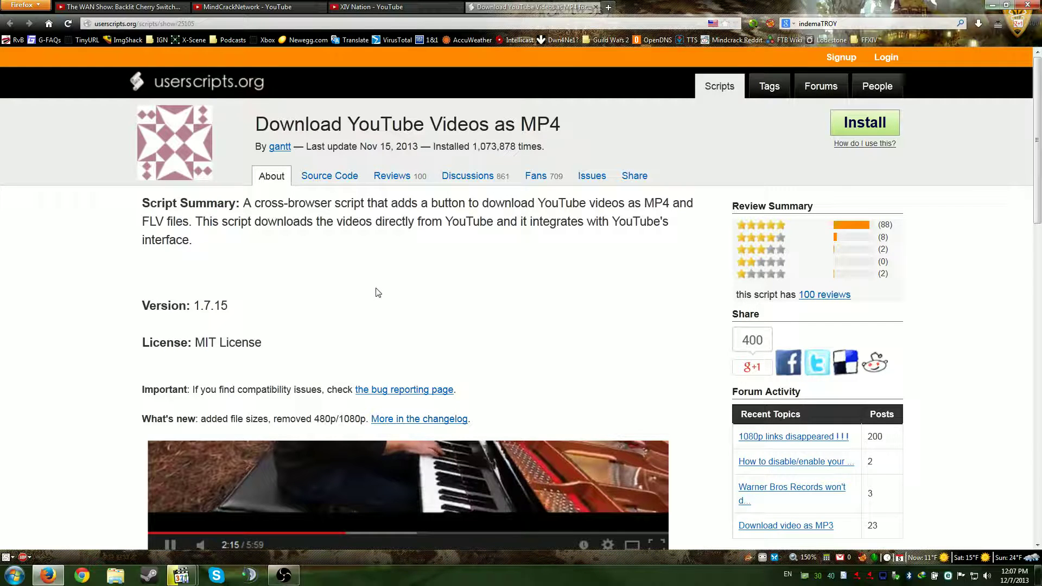
{"action": "left_click", "coordinate": [875, 128]}
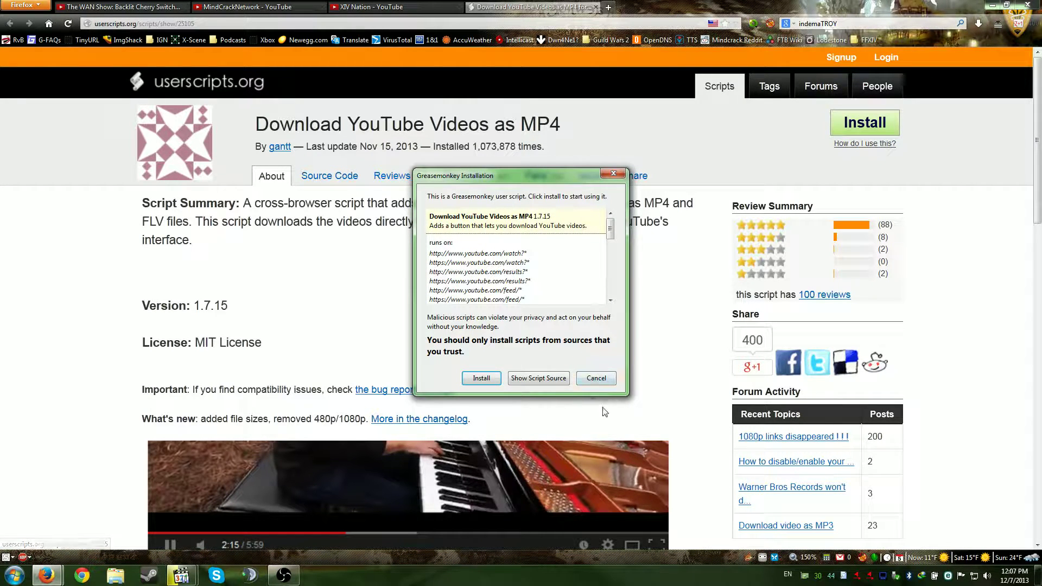
{"action": "left_click", "coordinate": [597, 378]}
{"action": "scroll", "coordinate": [608, 336], "scroll_direction": "down", "scroll_amount": 5}
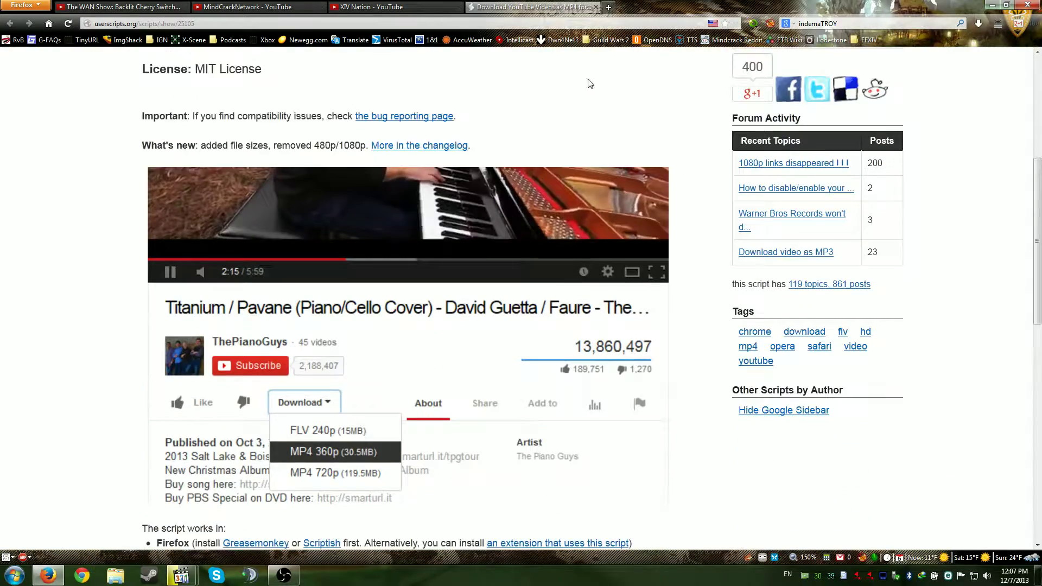
{"action": "left_click", "coordinate": [596, 8]}
Download The WAN Show video as MP4 720p (HD) under the Video category into F:\YouTube\buffering sucks
{"action": "left_click", "coordinate": [296, 7]}
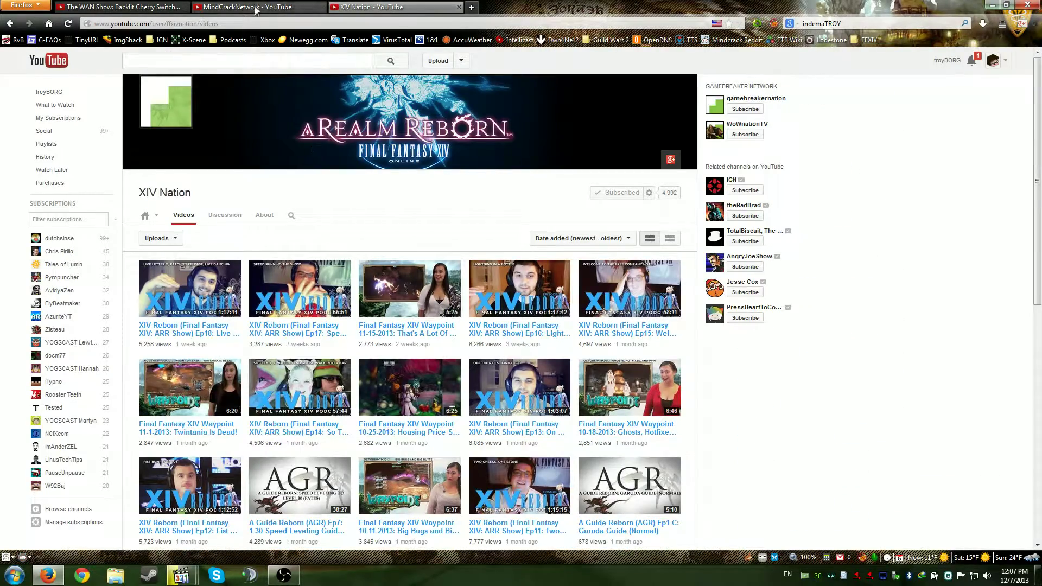
{"action": "left_click", "coordinate": [144, 9]}
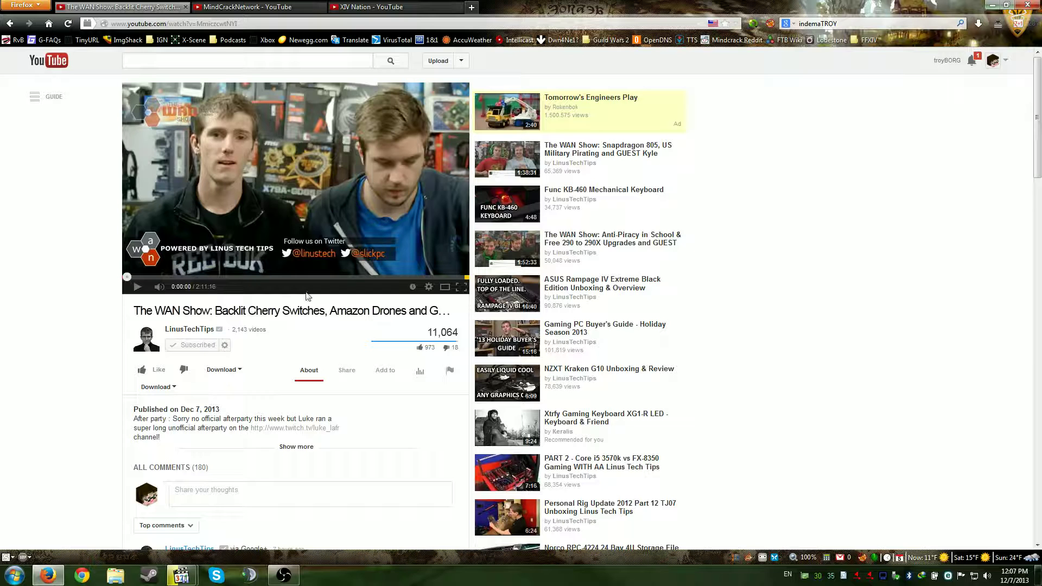
{"action": "left_click", "coordinate": [428, 286]}
{"action": "left_click", "coordinate": [430, 261]}
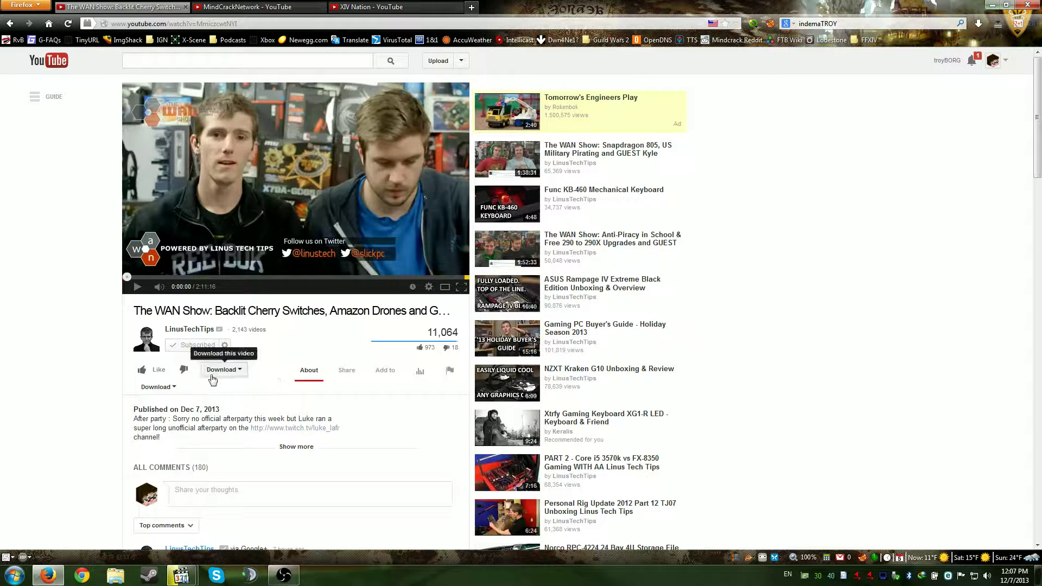
{"action": "left_click", "coordinate": [236, 375]}
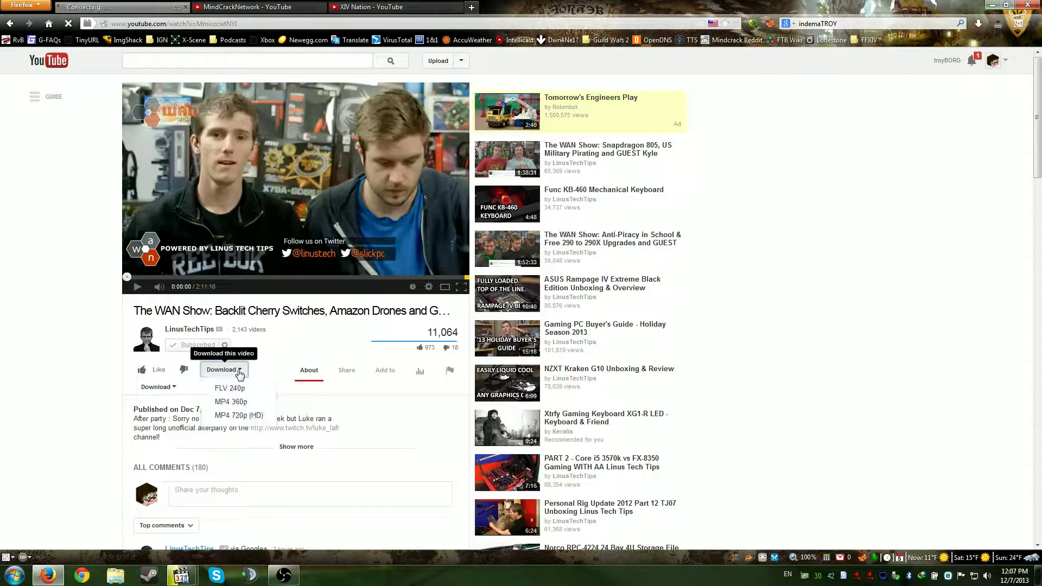
{"action": "left_click", "coordinate": [238, 416]}
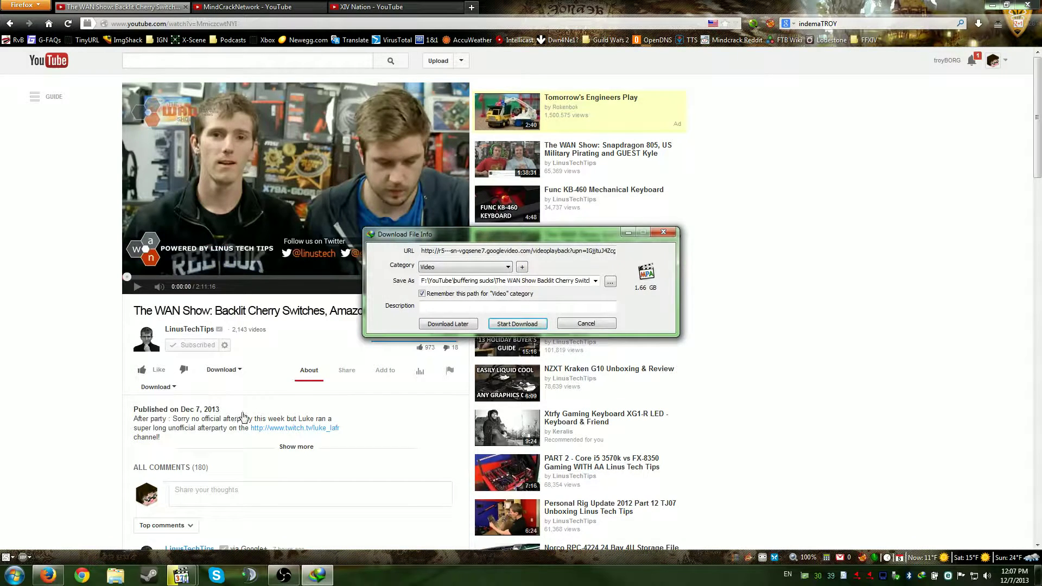
{"action": "left_click_drag", "start_coordinate": [460, 243], "coordinate": [368, 189]}
{"action": "left_click", "coordinate": [442, 266]}
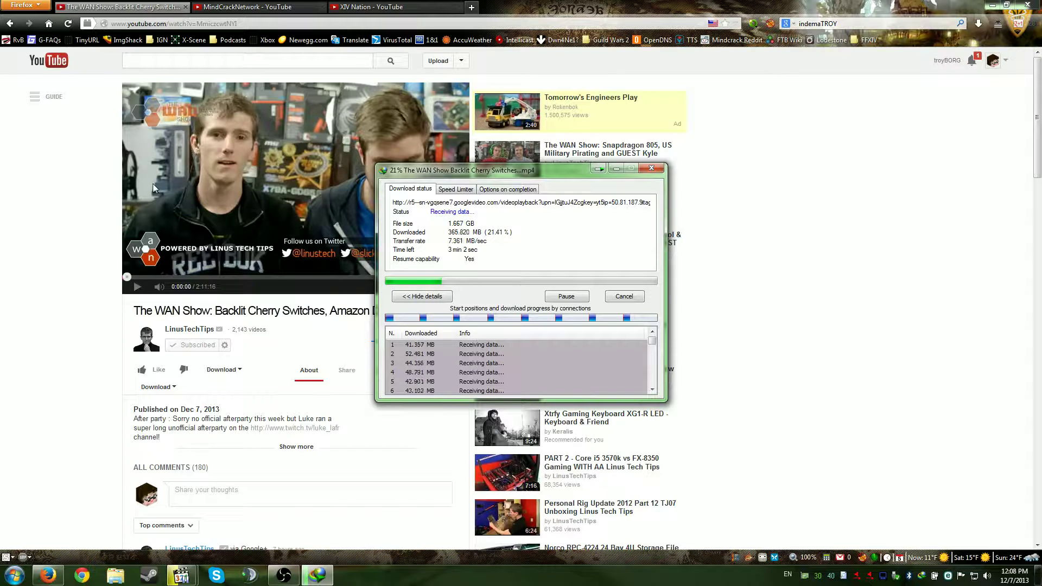
Minimize the browser and reposition the download progress window on the desktop
{"action": "left_click", "coordinate": [993, 7]}
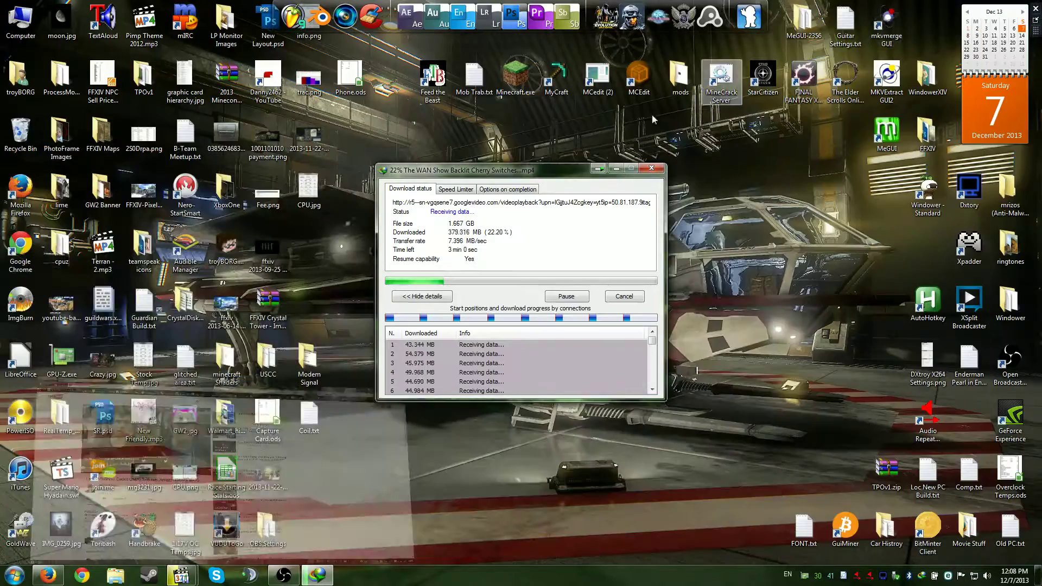
{"action": "left_click_drag", "start_coordinate": [497, 167], "coordinate": [508, 165]}
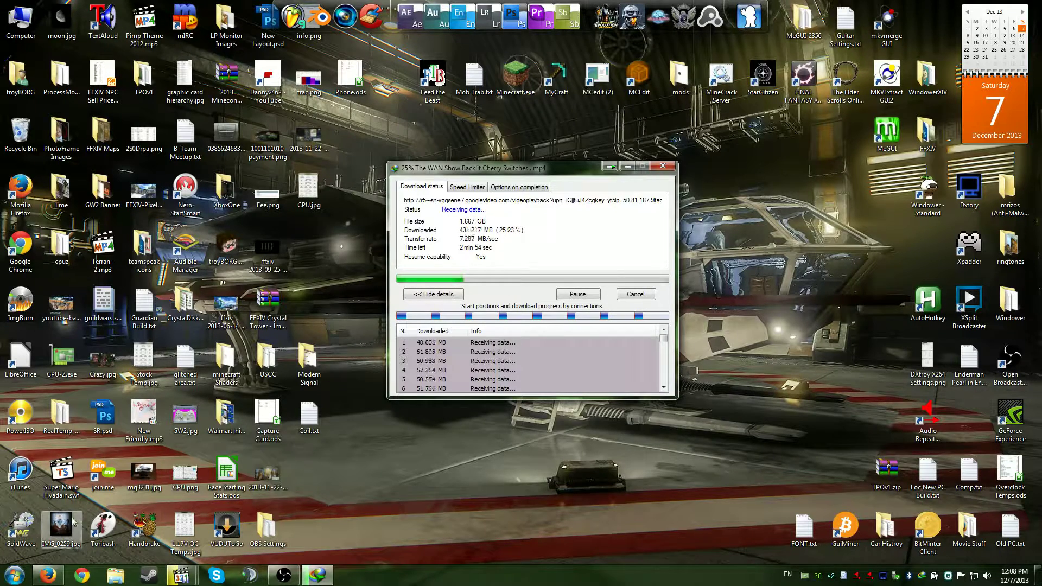
{"action": "left_click", "coordinate": [30, 553]}
{"action": "left_click", "coordinate": [27, 543]}
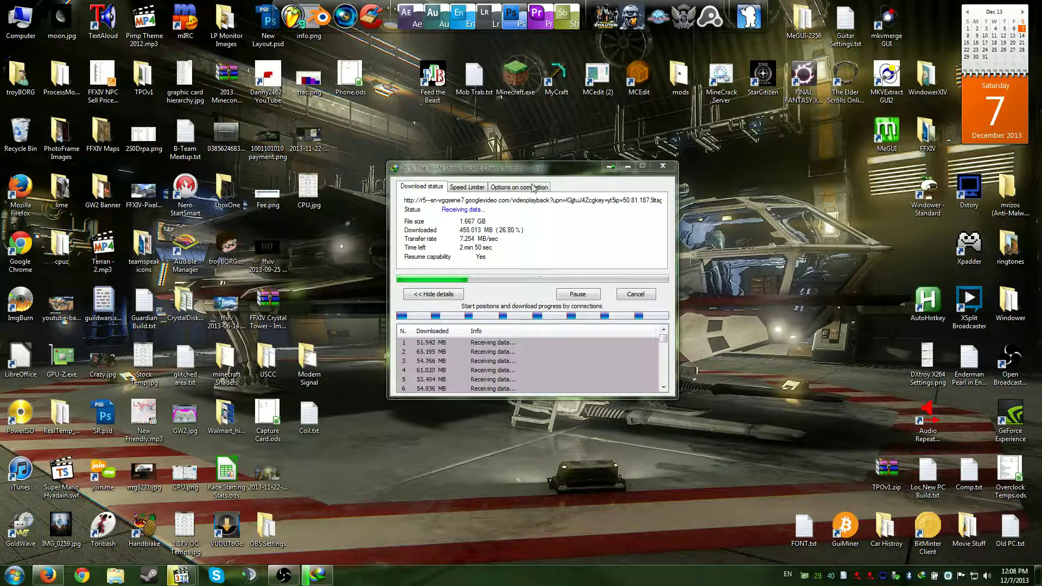
{"action": "left_click_drag", "start_coordinate": [488, 167], "coordinate": [459, 177]}
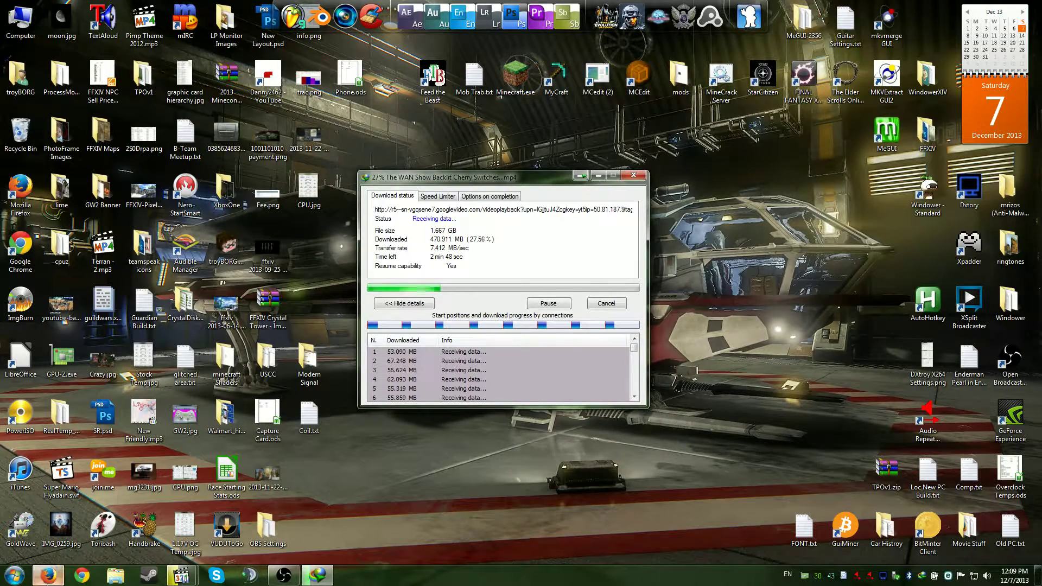
Bring back the browser, review the MindCrackNetwork and XIV Nation video pages, and close both channel pages
{"action": "left_click", "coordinate": [48, 575]}
{"action": "left_click", "coordinate": [231, 7]}
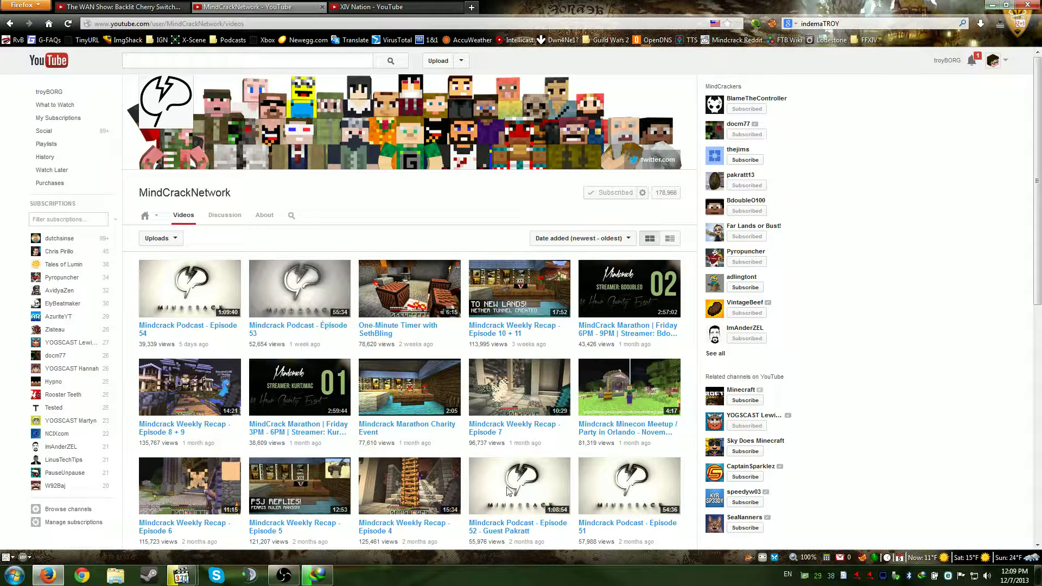
{"action": "left_click", "coordinate": [397, 6]}
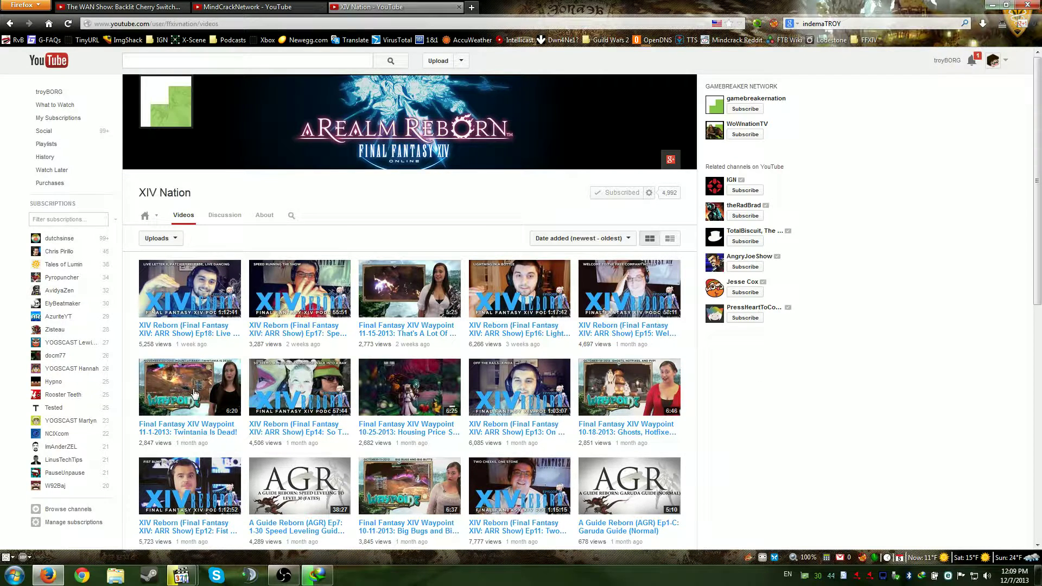
{"action": "left_click", "coordinate": [459, 7]}
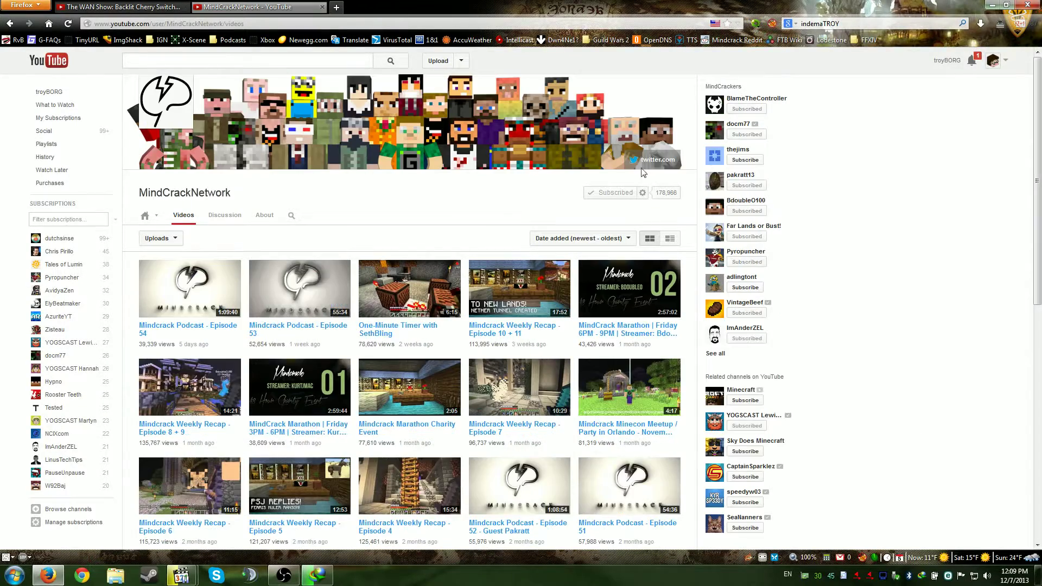
{"action": "left_click", "coordinate": [322, 7]}
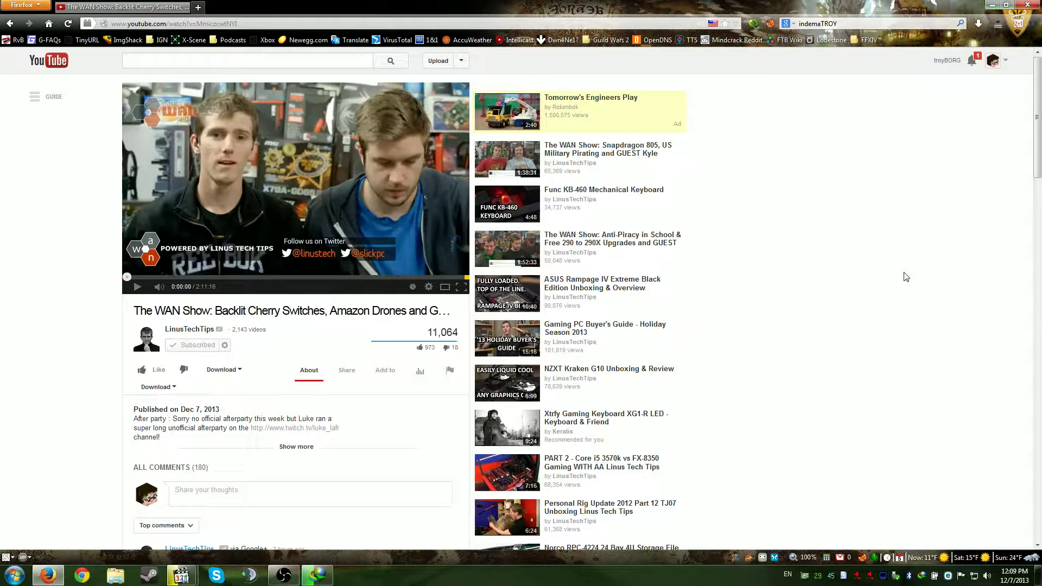
Enable the "Show download complete dialog" completion option for The WAN Show download
{"action": "left_click", "coordinate": [317, 575]}
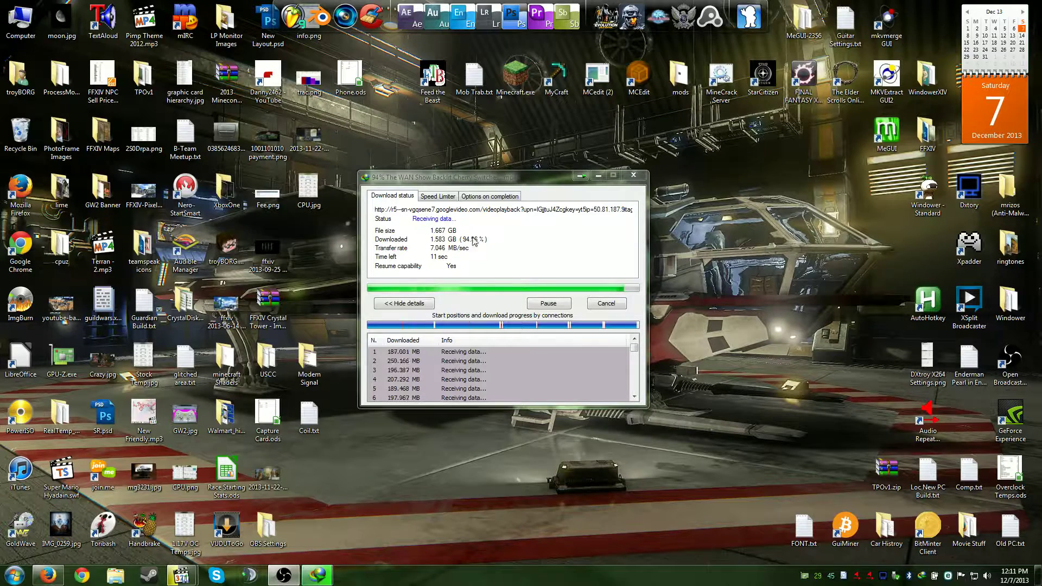
{"action": "left_click", "coordinate": [485, 195]}
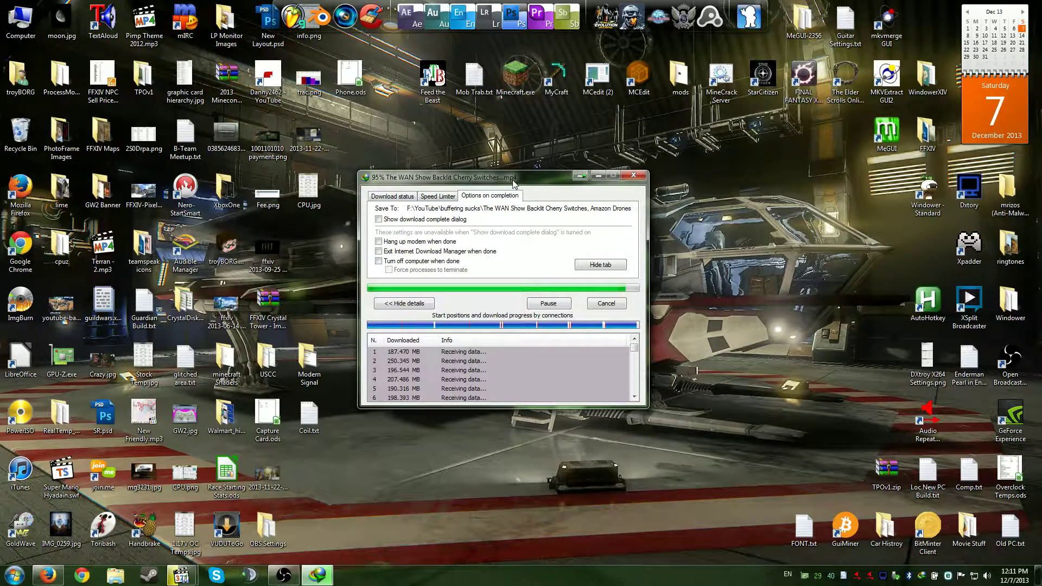
{"action": "left_click", "coordinate": [450, 219]}
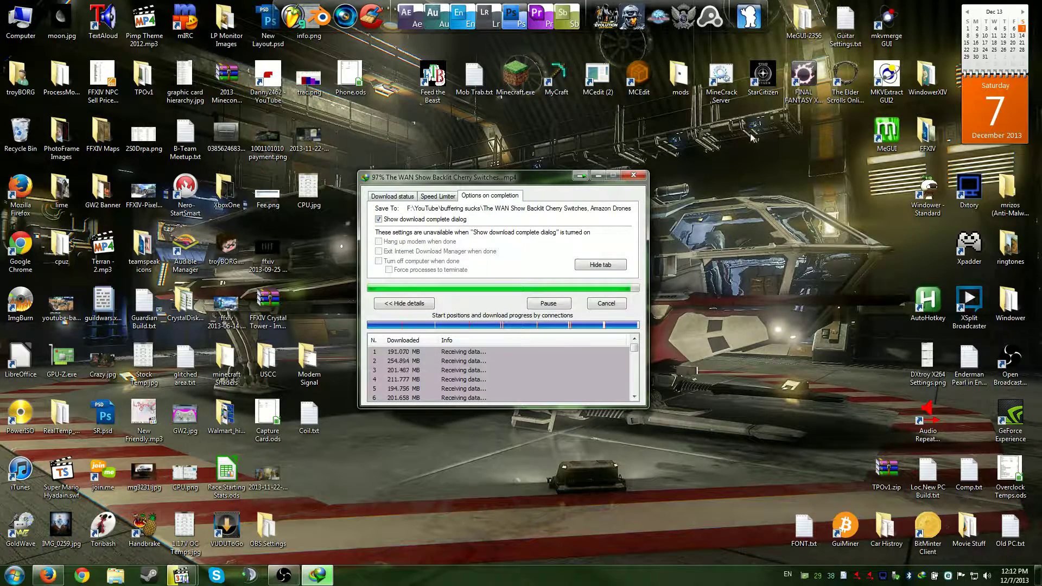
Launch MeGUI, move its window over the download progress window, and select LAME MP3: *scratchpad* as the audio encoder settings
{"action": "left_click", "coordinate": [893, 151]}
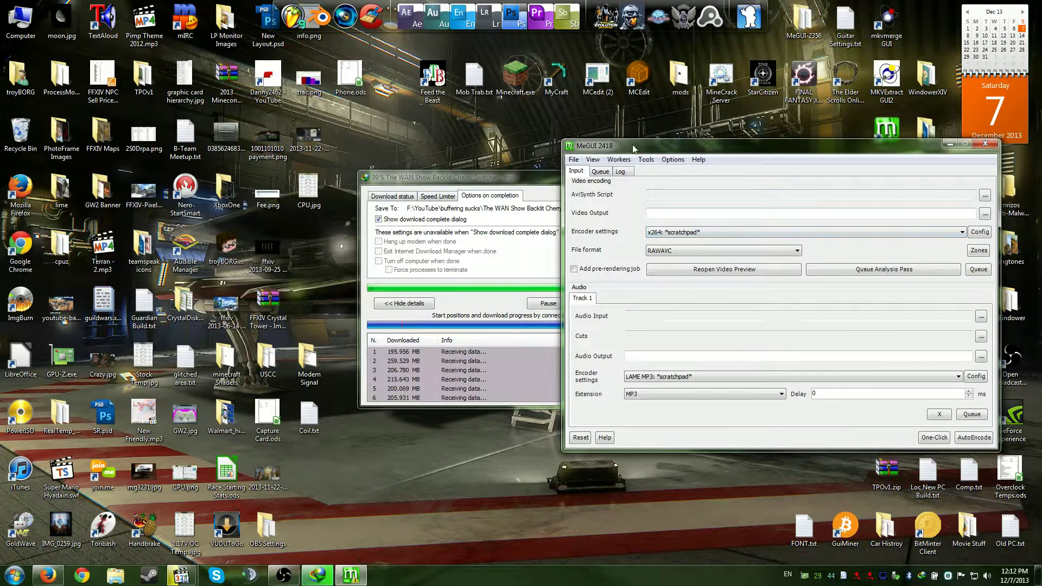
{"action": "left_click_drag", "start_coordinate": [634, 147], "coordinate": [440, 162]}
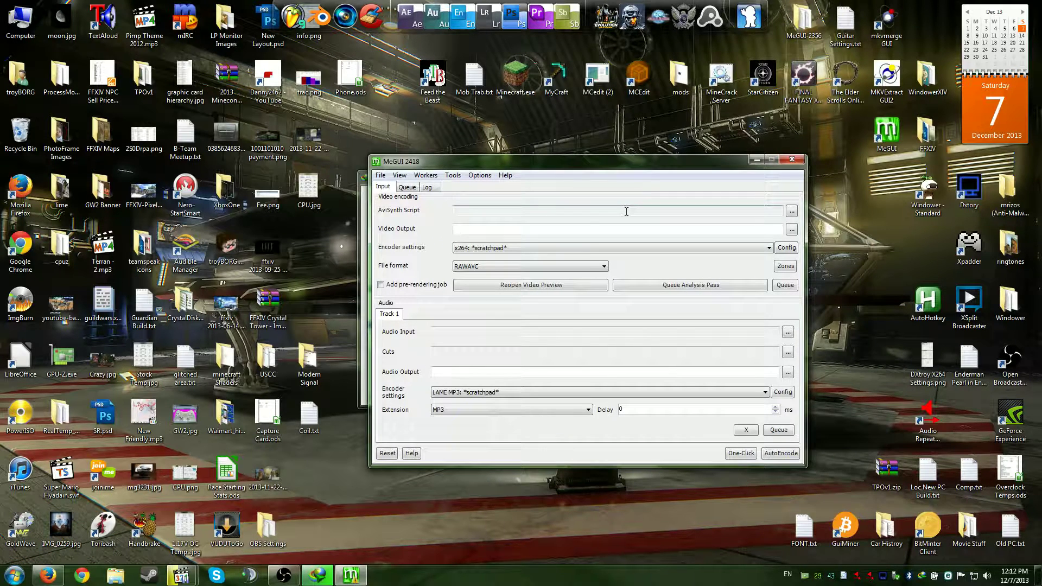
{"action": "left_click", "coordinate": [450, 333]}
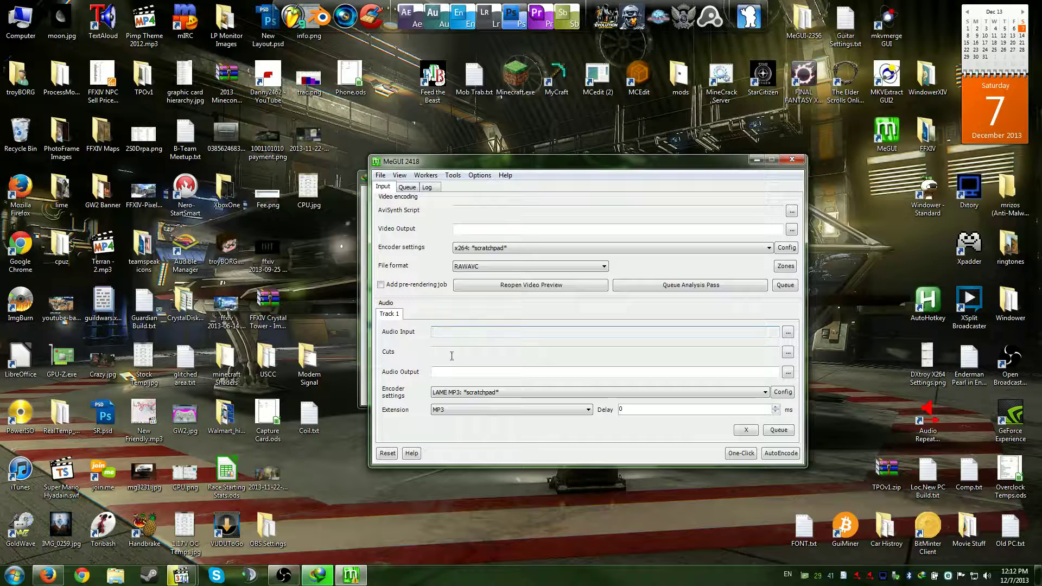
{"action": "left_click", "coordinate": [460, 394]}
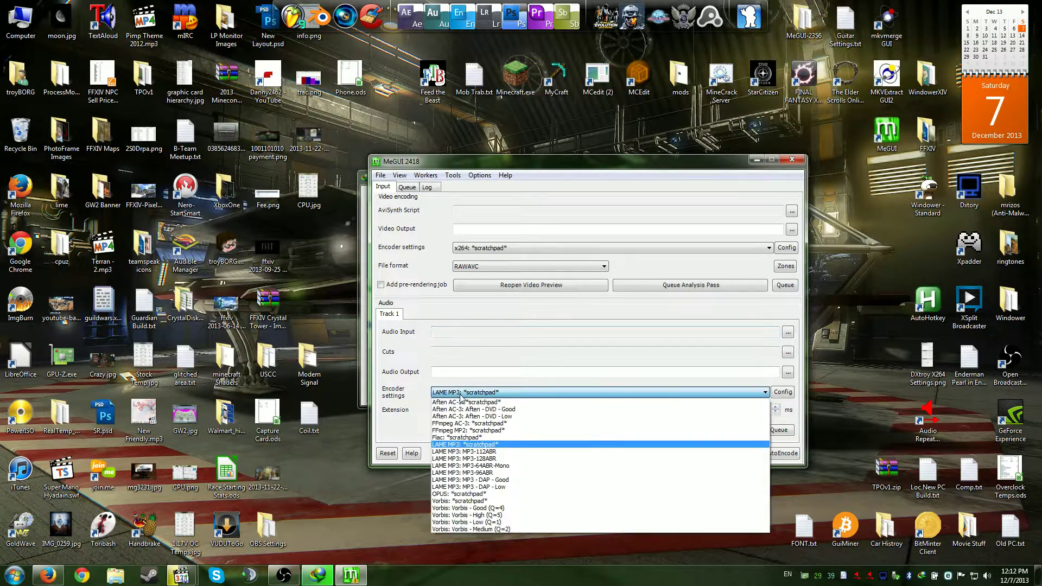
{"action": "left_click", "coordinate": [470, 445]}
Review the LAME MP3 encoder configuration, including the available CBR bitrates, without changing the settings
{"action": "left_click", "coordinate": [788, 395]}
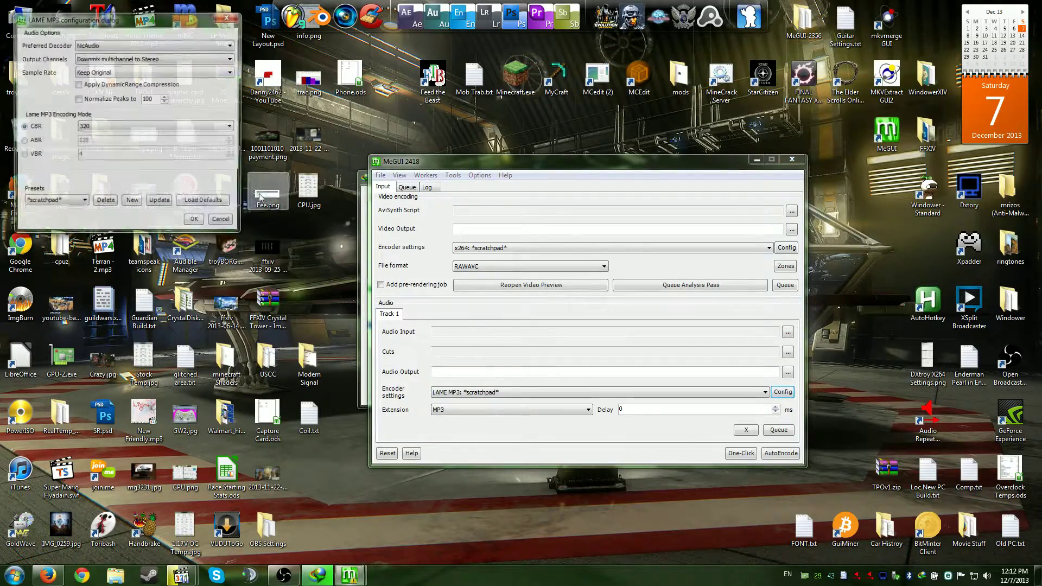
{"action": "left_click", "coordinate": [108, 126]}
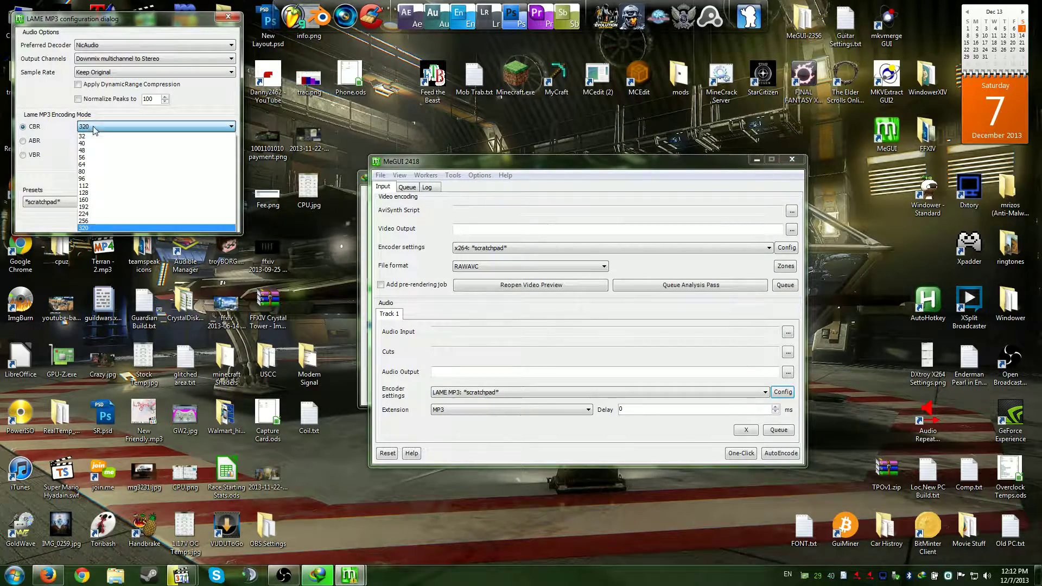
{"action": "left_click", "coordinate": [46, 175]}
{"action": "left_click", "coordinate": [215, 223]}
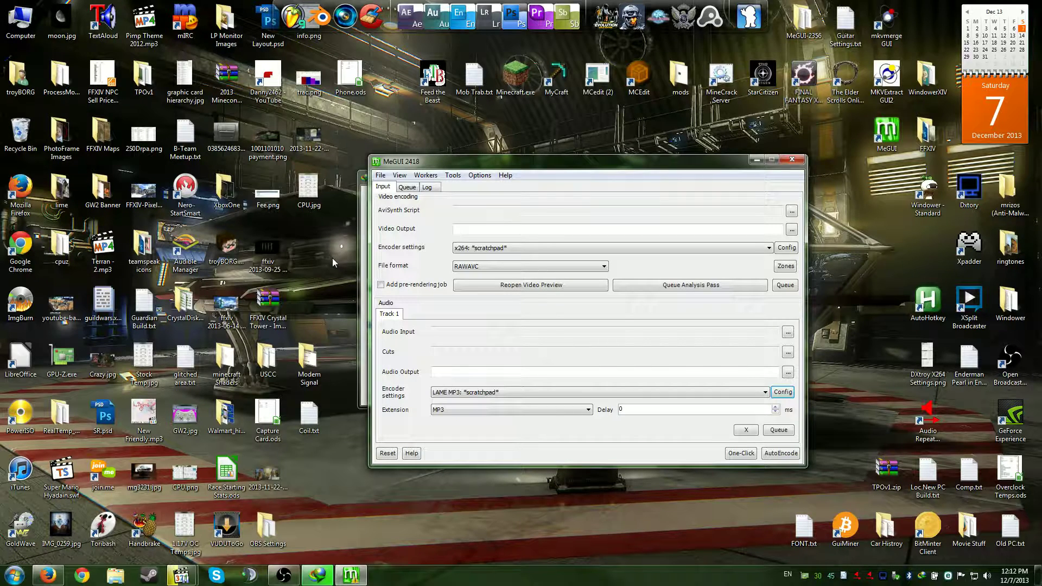
{"action": "left_click", "coordinate": [786, 394]}
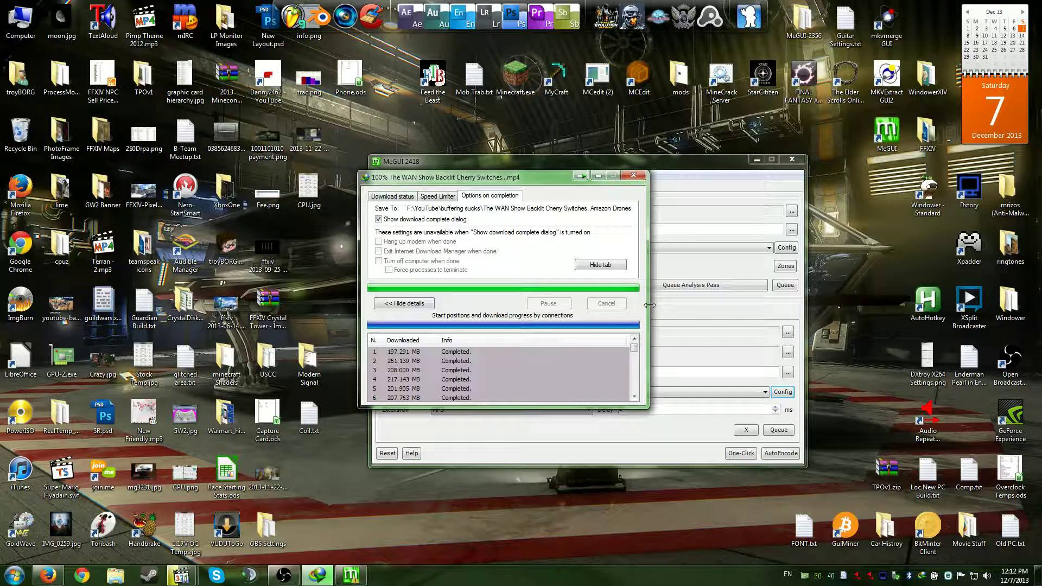
Check The WAN Show download's status, copy the saved file's full path from the download complete dialog, and close it
{"action": "left_click", "coordinate": [404, 197]}
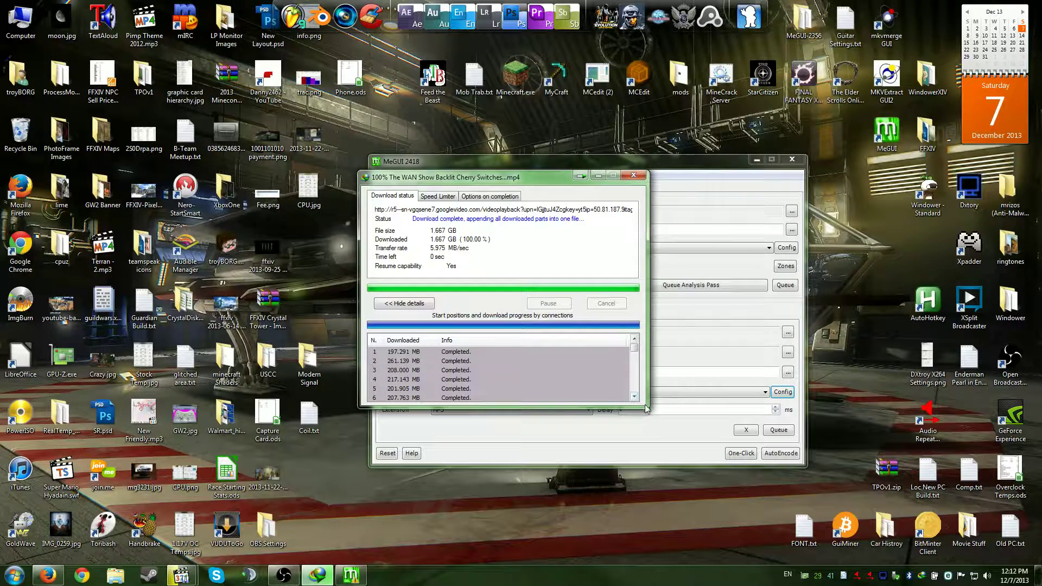
{"action": "left_click_drag", "start_coordinate": [645, 406], "coordinate": [700, 518]}
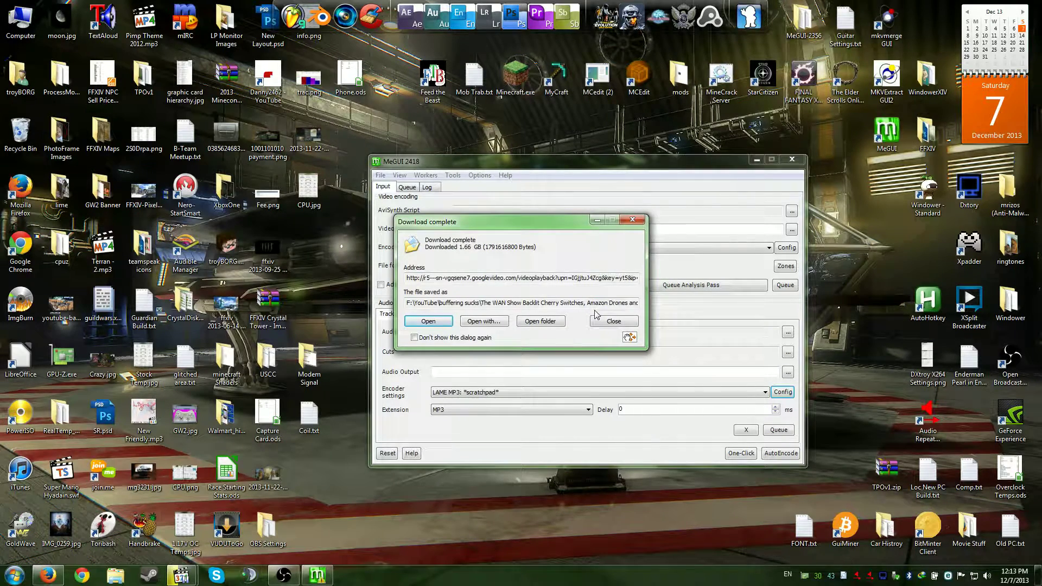
{"action": "right_click", "coordinate": [556, 303]}
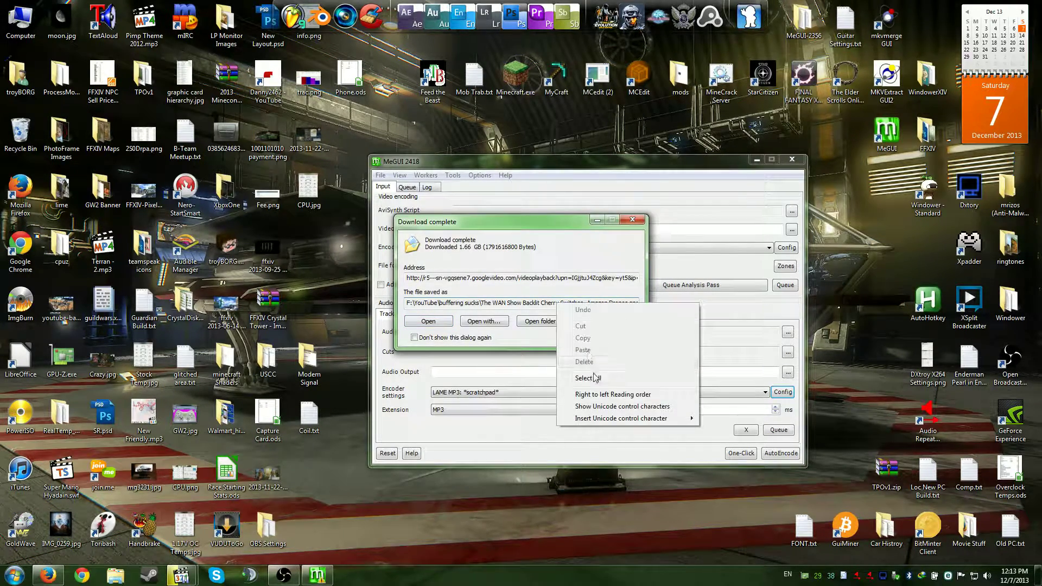
{"action": "left_click", "coordinate": [597, 379]}
{"action": "right_click", "coordinate": [594, 303]}
{"action": "left_click", "coordinate": [624, 336]}
{"action": "left_click", "coordinate": [614, 321]}
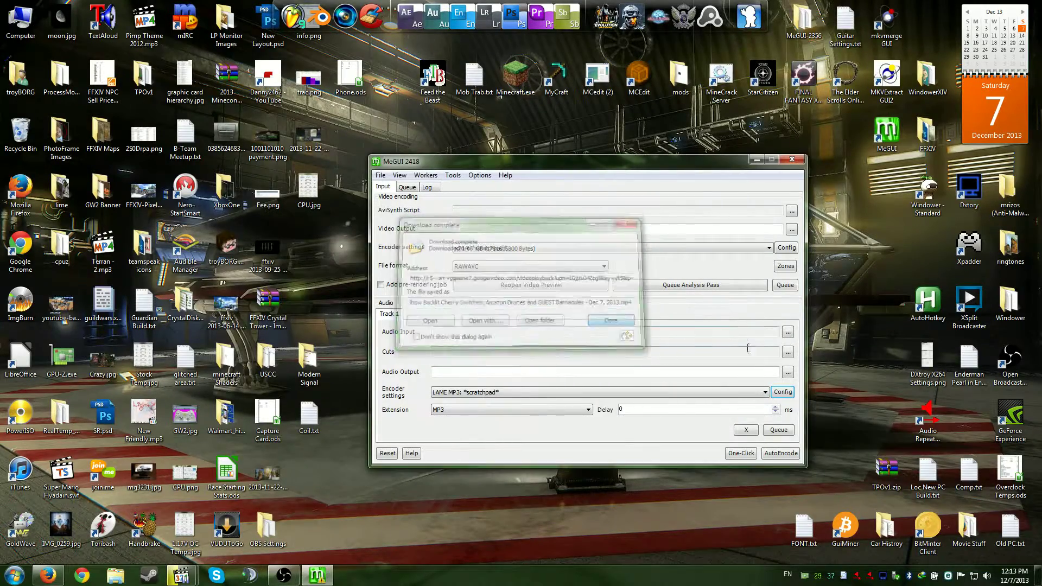
Load The WAN Show MP4 as the audio input using the copied path, keeping LAME MP3: *scratchpad* as the encoder
{"action": "left_click", "coordinate": [788, 333]}
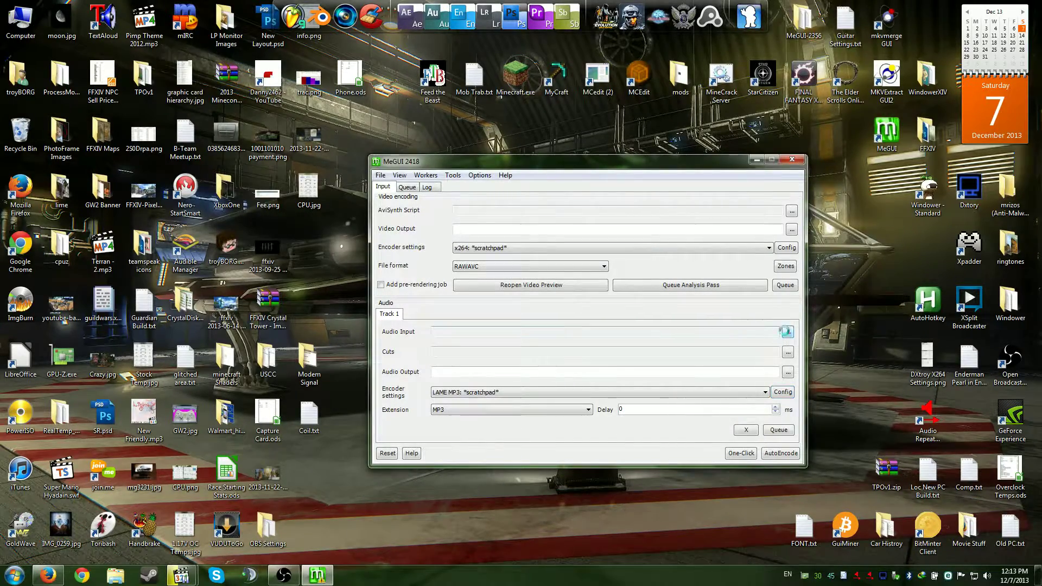
{"action": "key", "text": "ctrl+v"}
{"action": "key", "text": "Return"}
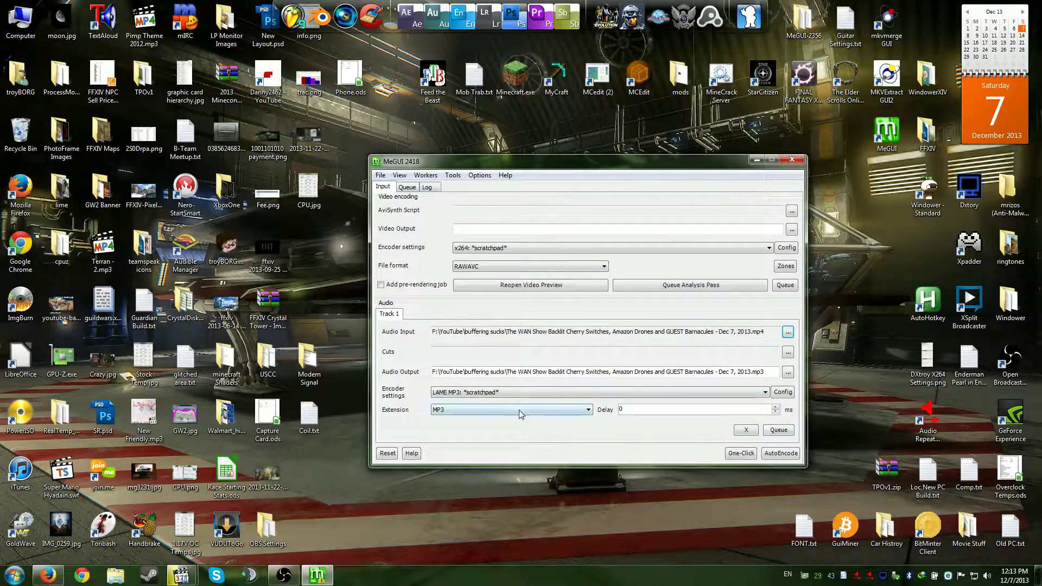
{"action": "left_click", "coordinate": [450, 398]}
{"action": "left_click", "coordinate": [450, 398]}
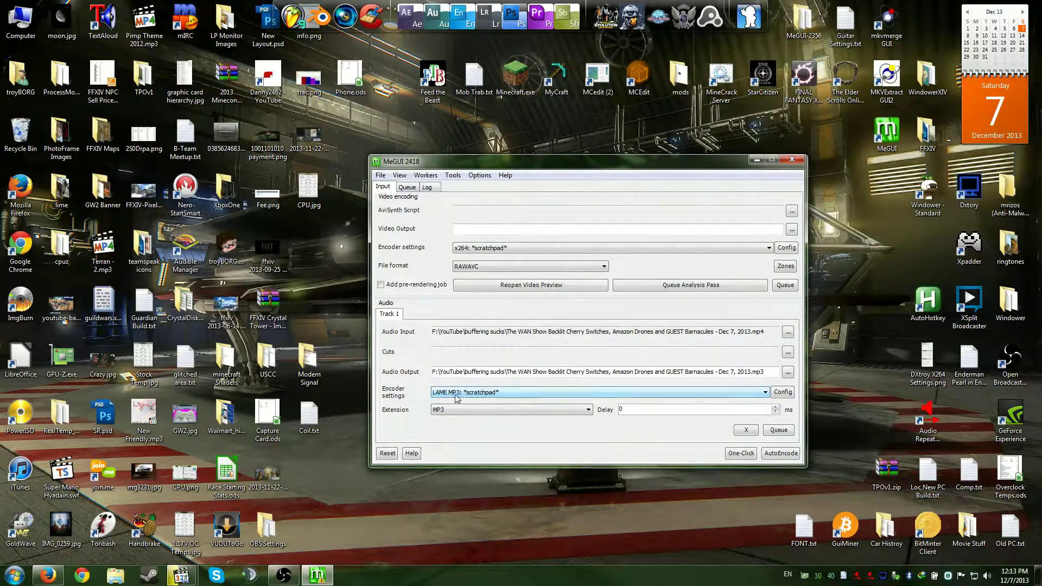
Queue the audio job, start encoding it, and move the encoding status window over the MeGUI window
{"action": "left_click", "coordinate": [779, 430]}
{"action": "left_click", "coordinate": [407, 187]}
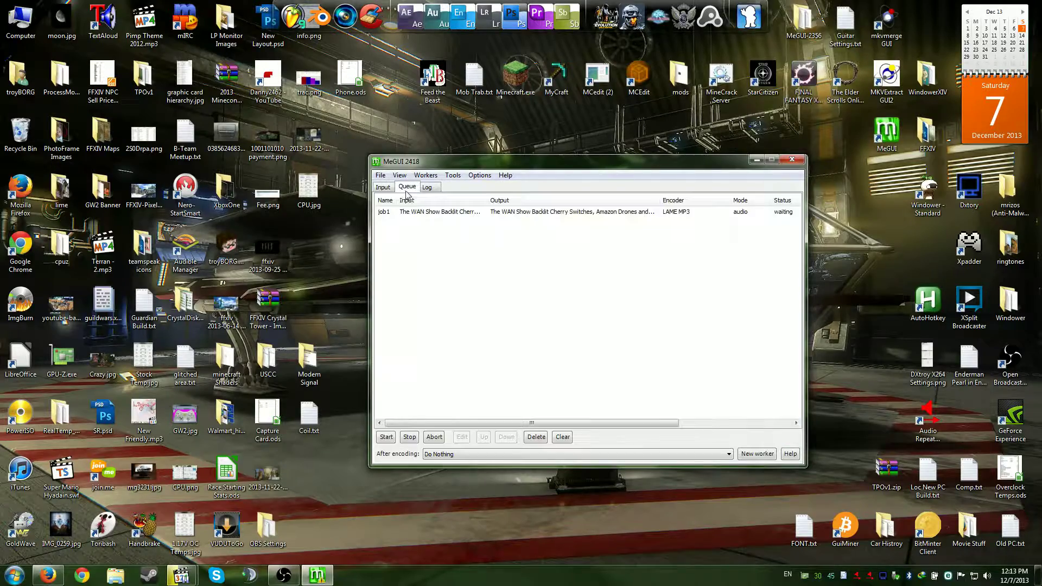
{"action": "left_click", "coordinate": [386, 437]}
{"action": "left_click_drag", "start_coordinate": [115, 48], "coordinate": [497, 229]}
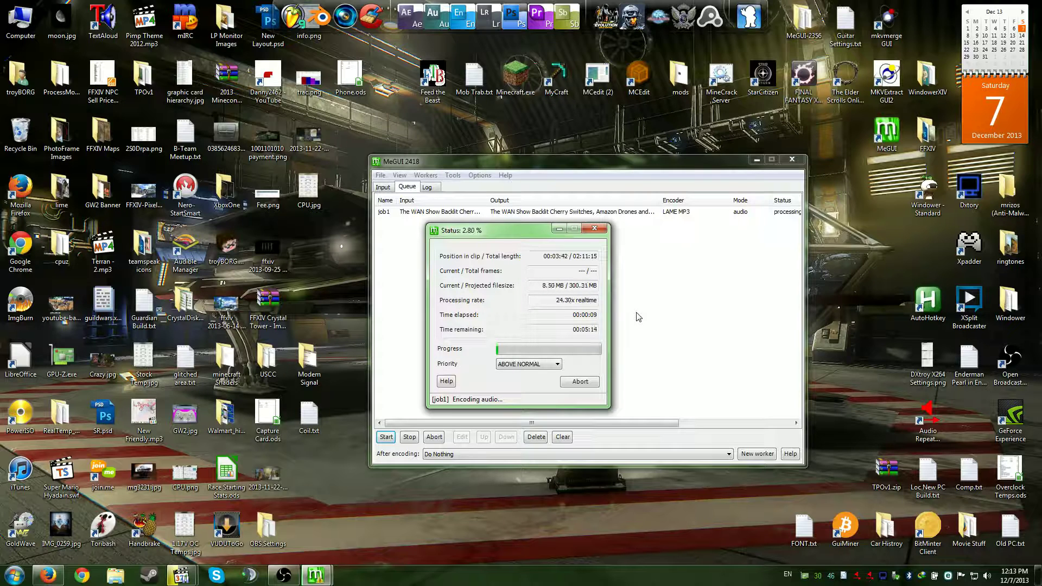
{"action": "left_click", "coordinate": [579, 288]}
Launch GoldWave from the desktop and check on the MeGUI encoding job
{"action": "left_click", "coordinate": [24, 538]}
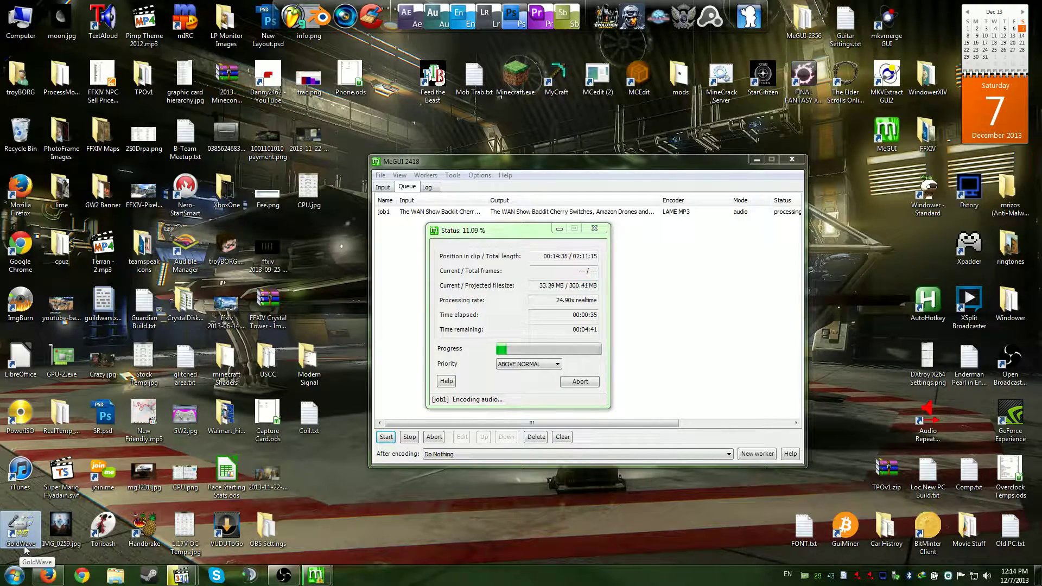
{"action": "double_click", "coordinate": [25, 549]}
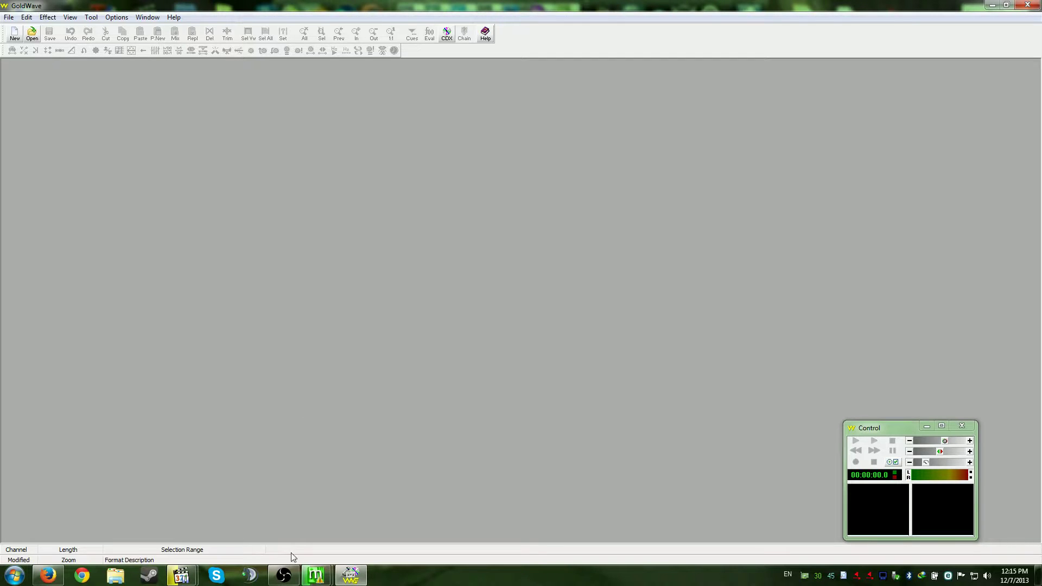
{"action": "mouse_move", "coordinate": [316, 574]}
{"action": "left_click", "coordinate": [400, 485]}
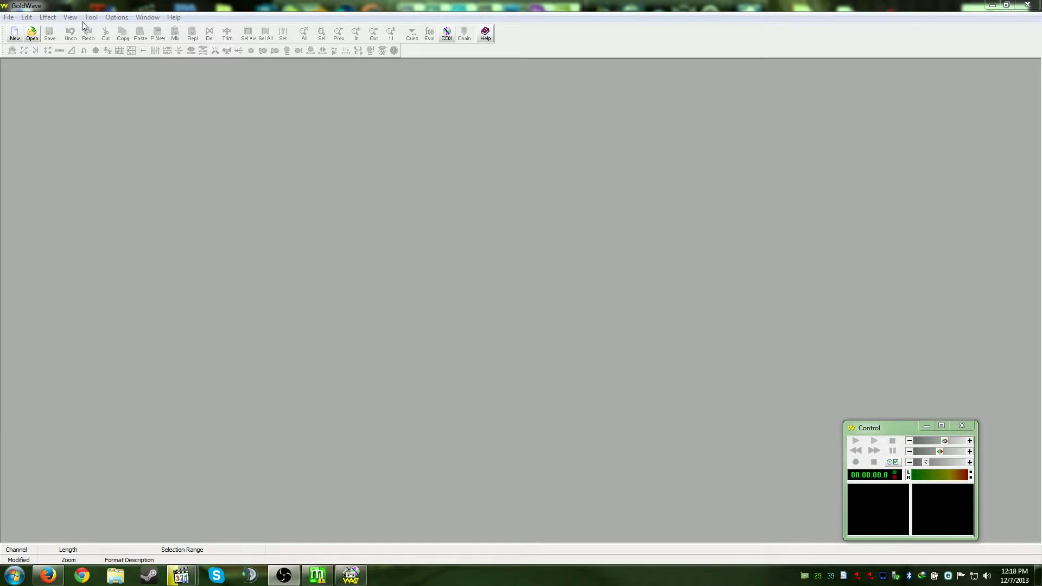
Open the converted MP3 of The WAN Show from F:\YouTube\buffering sucks in GoldWave
{"action": "left_click", "coordinate": [31, 35]}
{"action": "key", "text": "ctrl+v"}
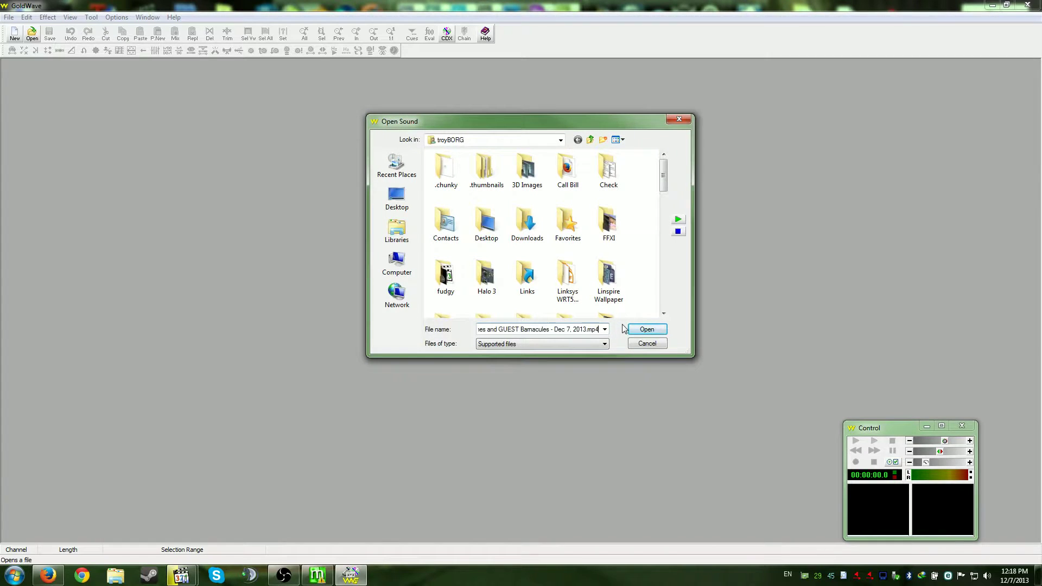
{"action": "key", "text": "Down"}
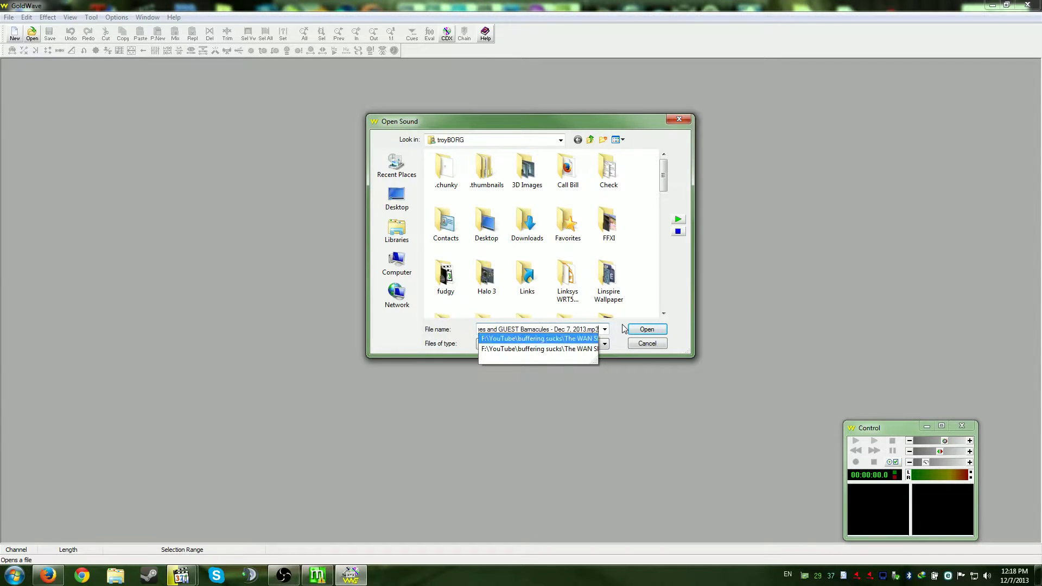
{"action": "key", "text": "Return"}
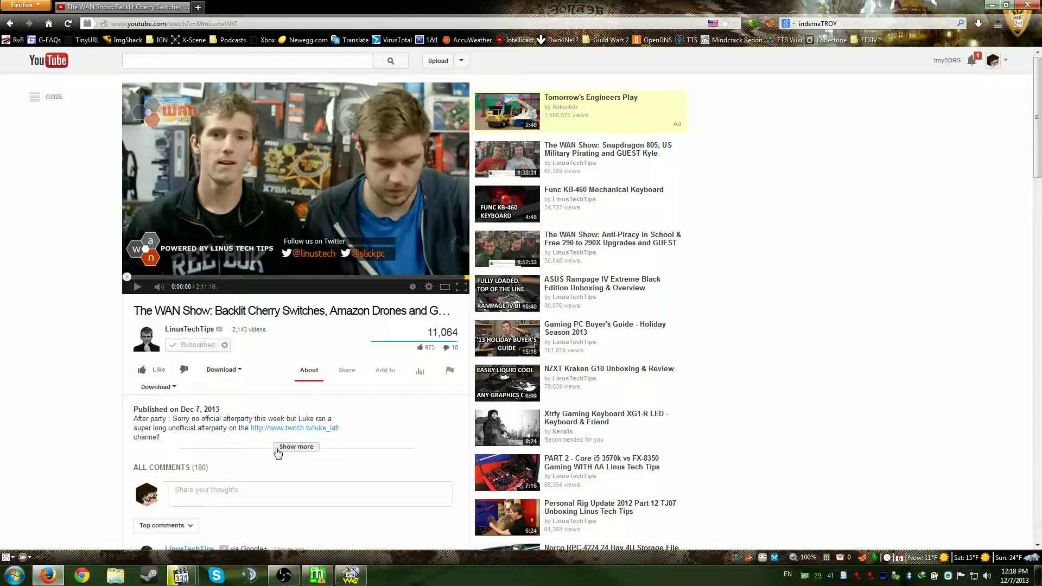
Switch to Firefox to show the WAN Show video page, minimize it, and close the browser
{"action": "left_click", "coordinate": [48, 576]}
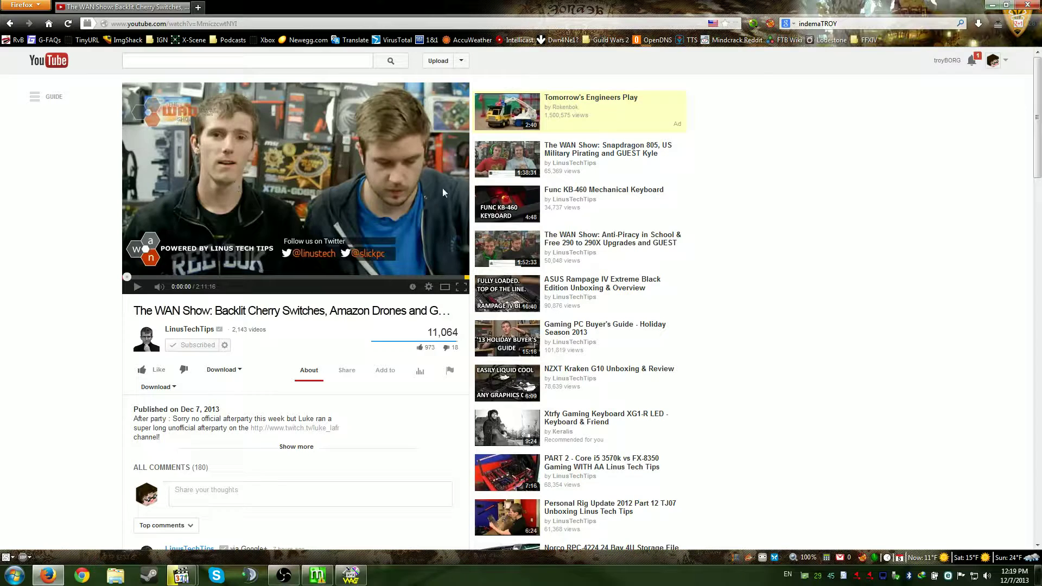
{"action": "left_click", "coordinate": [992, 5]}
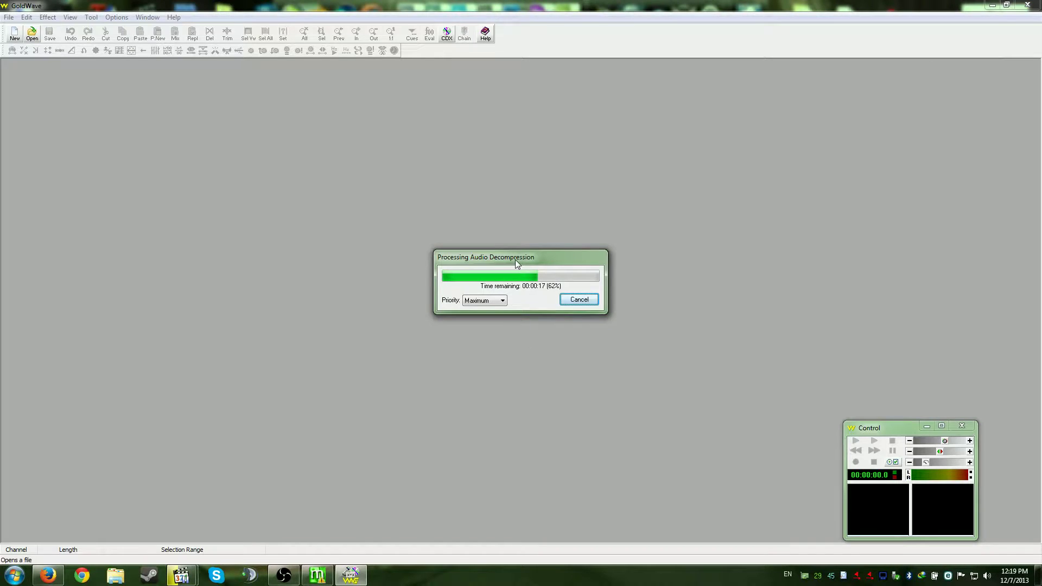
{"action": "right_click", "coordinate": [48, 575]}
{"action": "left_click", "coordinate": [51, 546]}
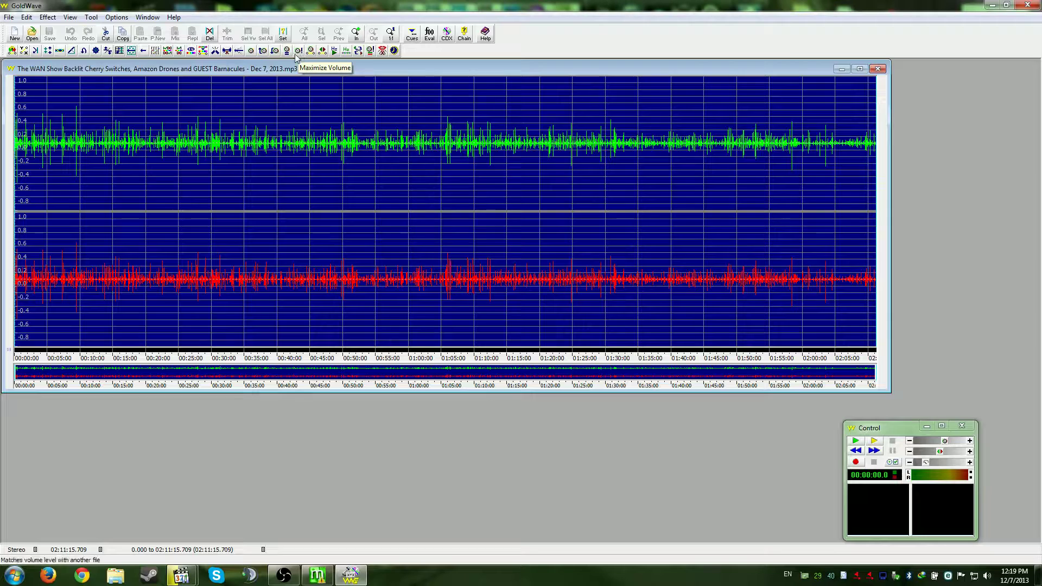
Apply Silence Reduction to the whole recording with the preset "Reduce silences to half a second", threshold -25.0 dB and length 0.500 s
{"action": "left_click", "coordinate": [227, 50]}
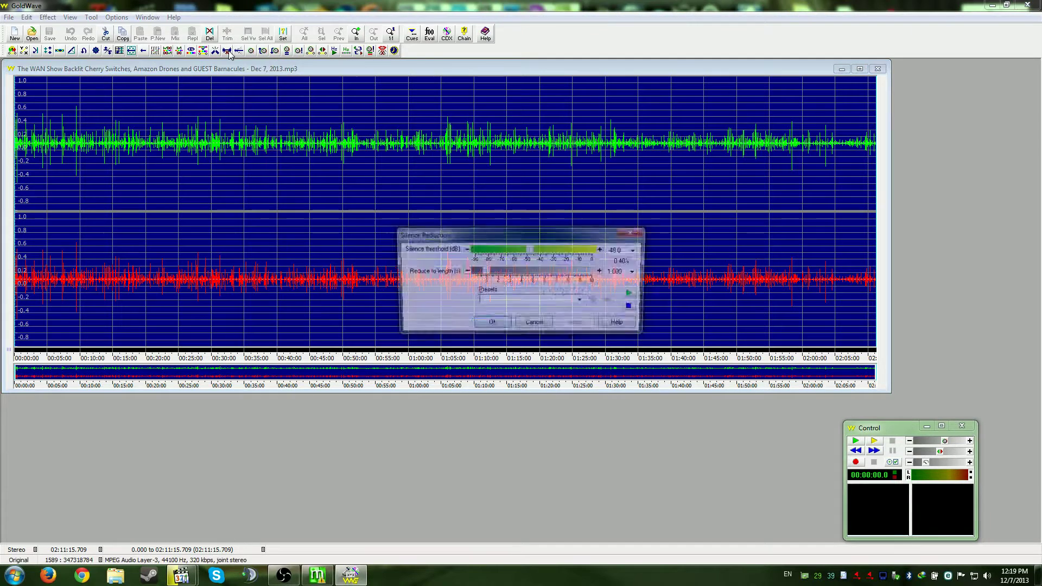
{"action": "left_click", "coordinate": [581, 302]}
{"action": "left_click", "coordinate": [567, 319]}
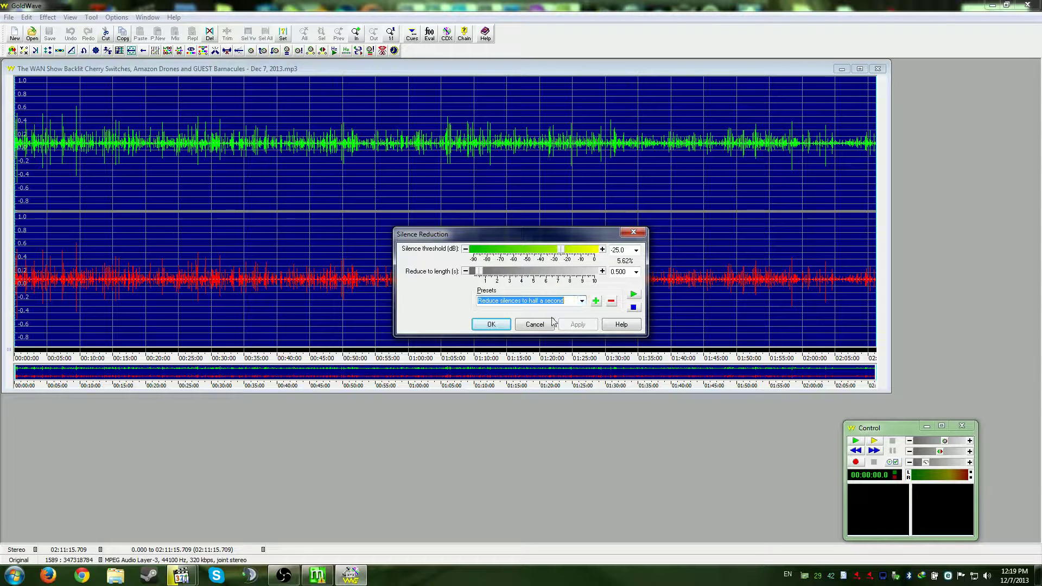
{"action": "left_click", "coordinate": [493, 302]}
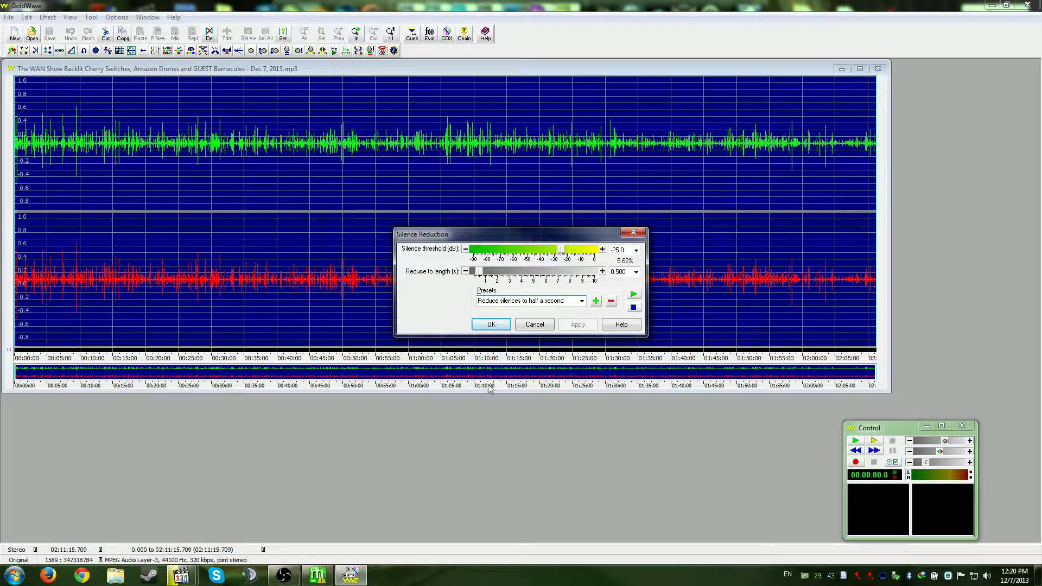
{"action": "left_click", "coordinate": [491, 324]}
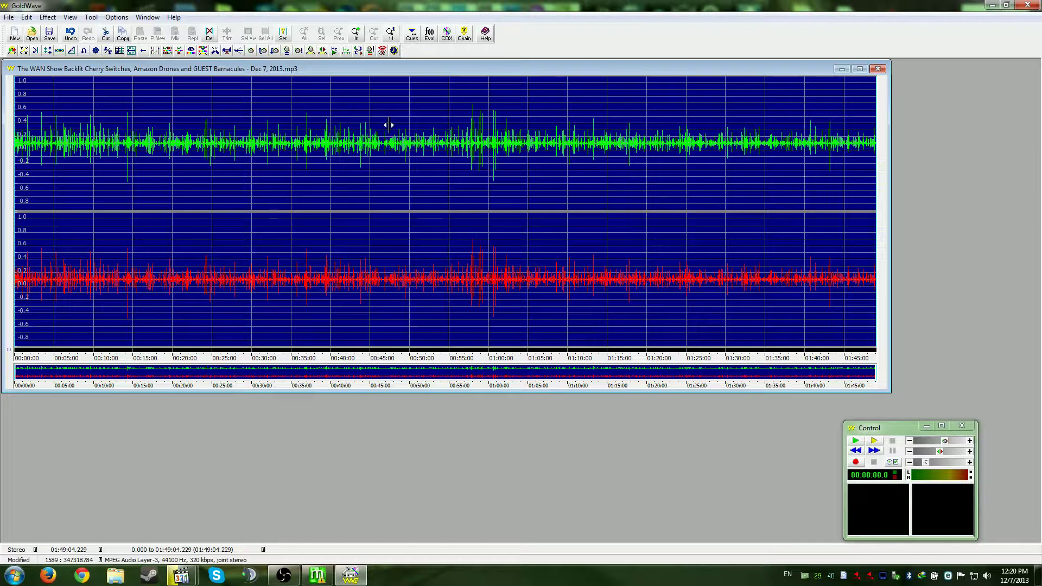
Run the Maximize Volume effect on the whole recording
{"action": "left_click", "coordinate": [296, 53]}
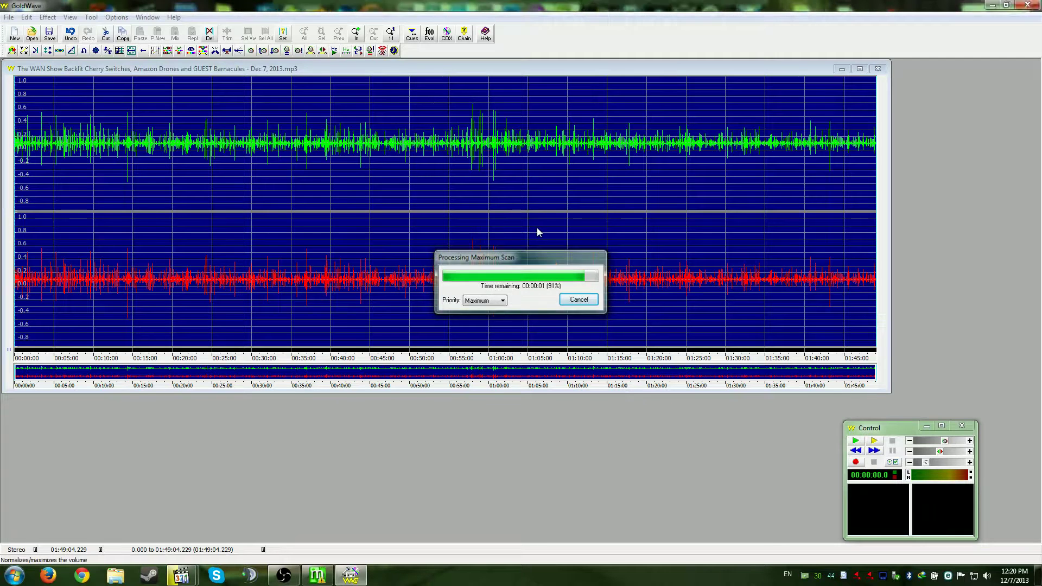
{"action": "left_click", "coordinate": [457, 333]}
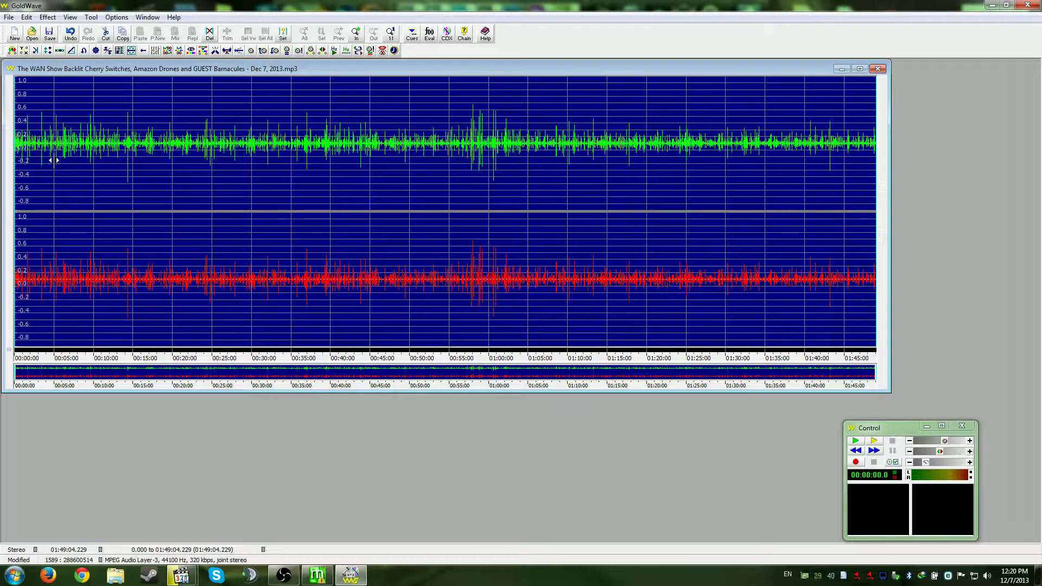
Save the recording over the existing MP3 as Layer-3 ACM, 44100 Hz, 192 kbps, stereo, and close GoldWave
{"action": "left_click", "coordinate": [49, 34]}
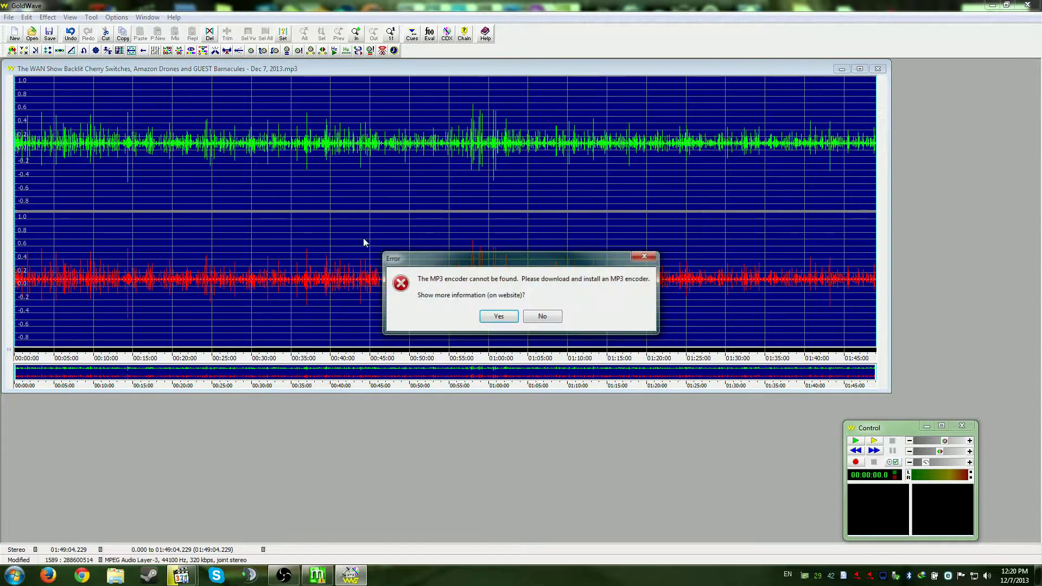
{"action": "left_click", "coordinate": [541, 316]}
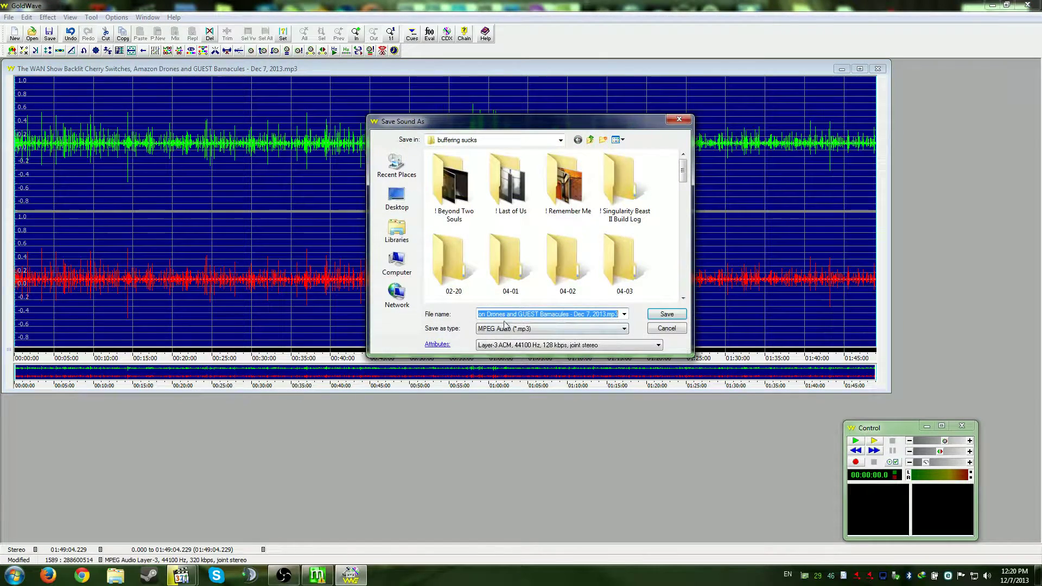
{"action": "left_click", "coordinate": [657, 345]}
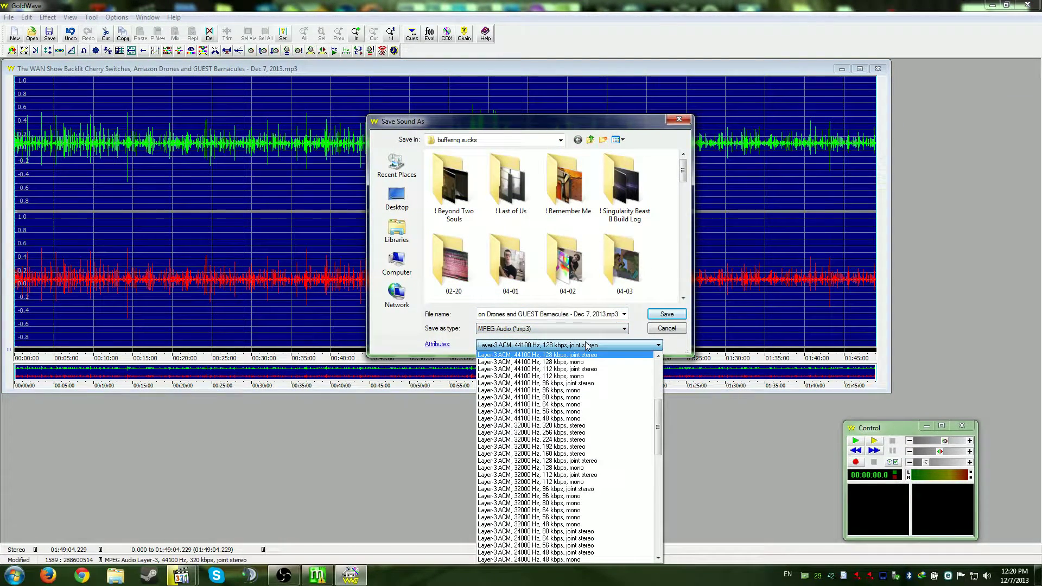
{"action": "left_click", "coordinate": [659, 356]}
{"action": "left_click", "coordinate": [658, 356]}
{"action": "left_click", "coordinate": [658, 357]}
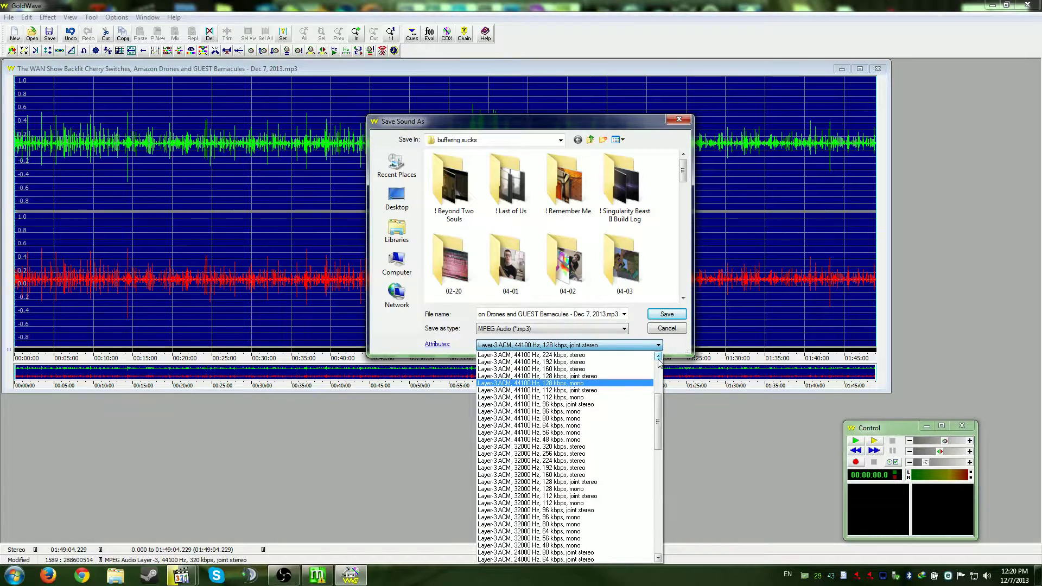
{"action": "left_click", "coordinate": [606, 360]}
{"action": "left_click", "coordinate": [672, 316]}
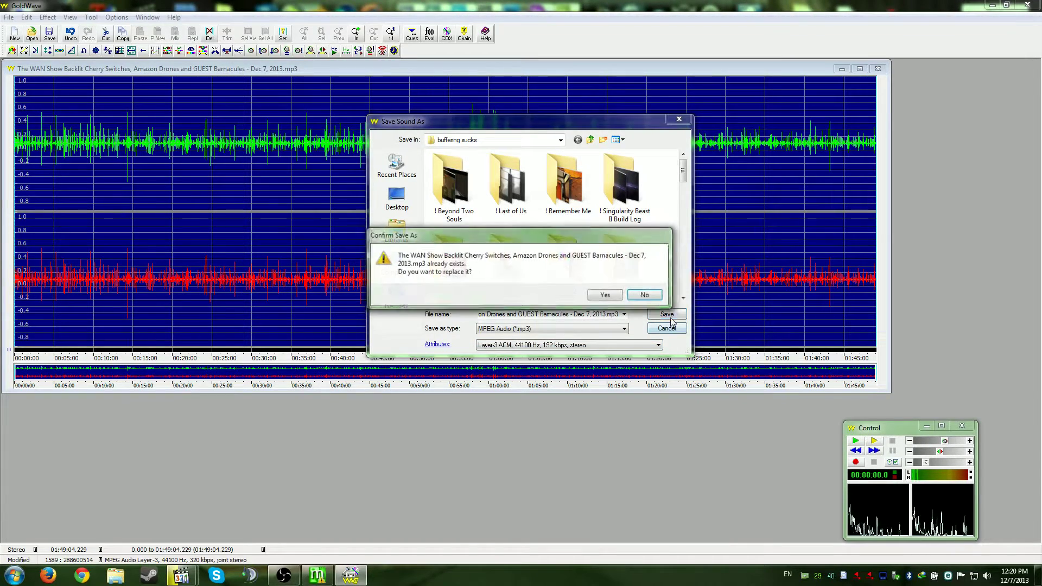
{"action": "left_click", "coordinate": [605, 295]}
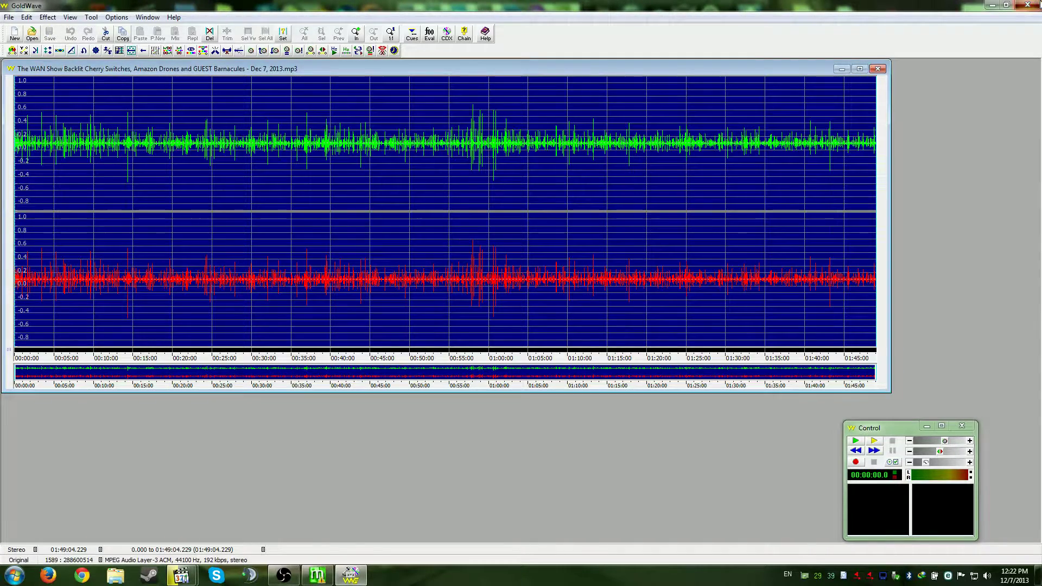
{"action": "left_click", "coordinate": [1028, 5]}
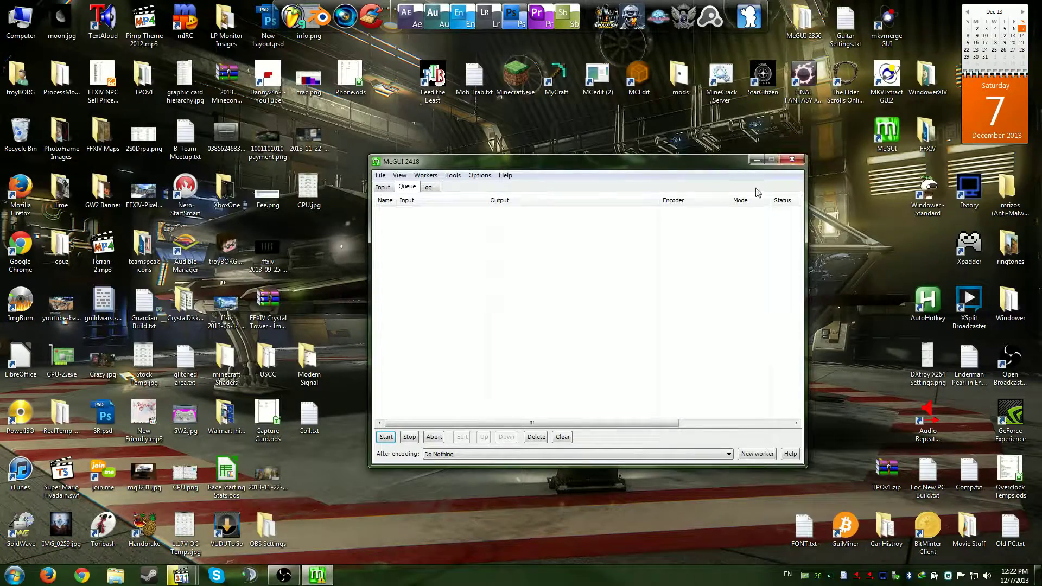
Close MeGUI and switch to Adobe Audition in its single-waveform Edit view
{"action": "left_click", "coordinate": [462, 16]}
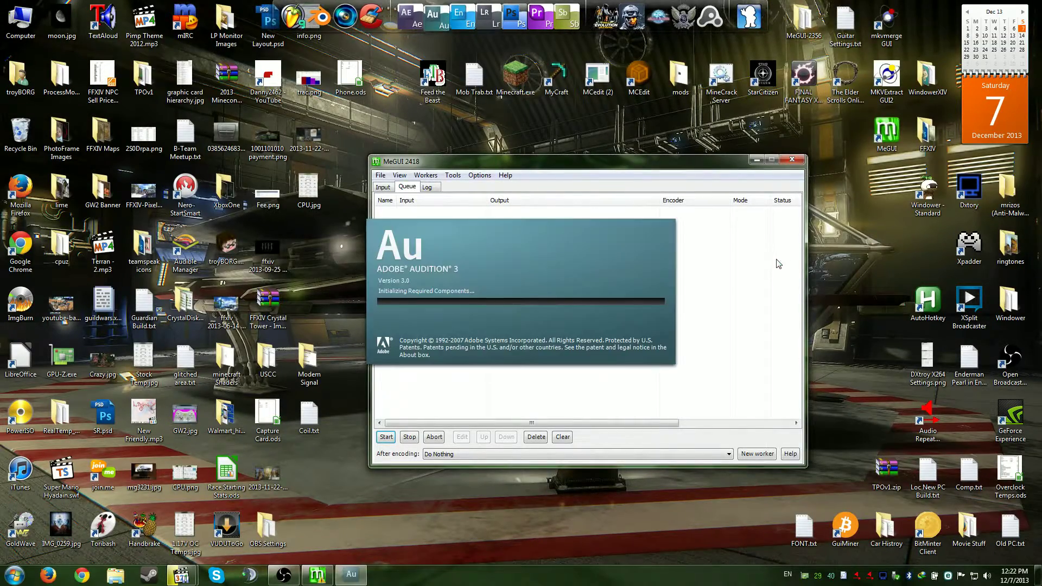
{"action": "left_click", "coordinate": [792, 159]}
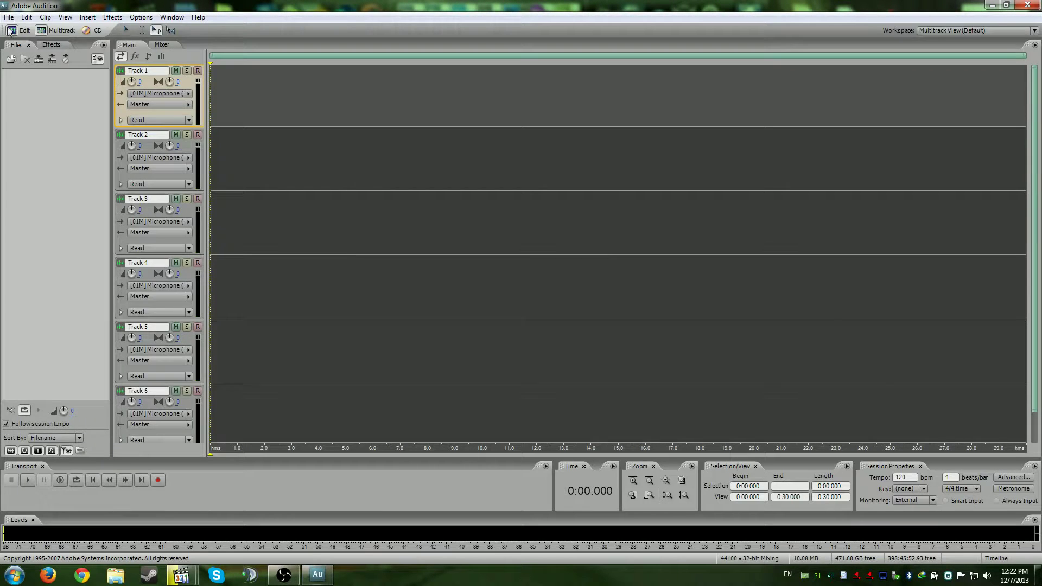
{"action": "left_click", "coordinate": [22, 30]}
Open "The WAN Show Backlit Cherry Switches, Amazon Drones and GUEST Barnacules - Dec 7, 2013.mp3" from F:\YouTube\buffering sucks
{"action": "left_click", "coordinate": [9, 17]}
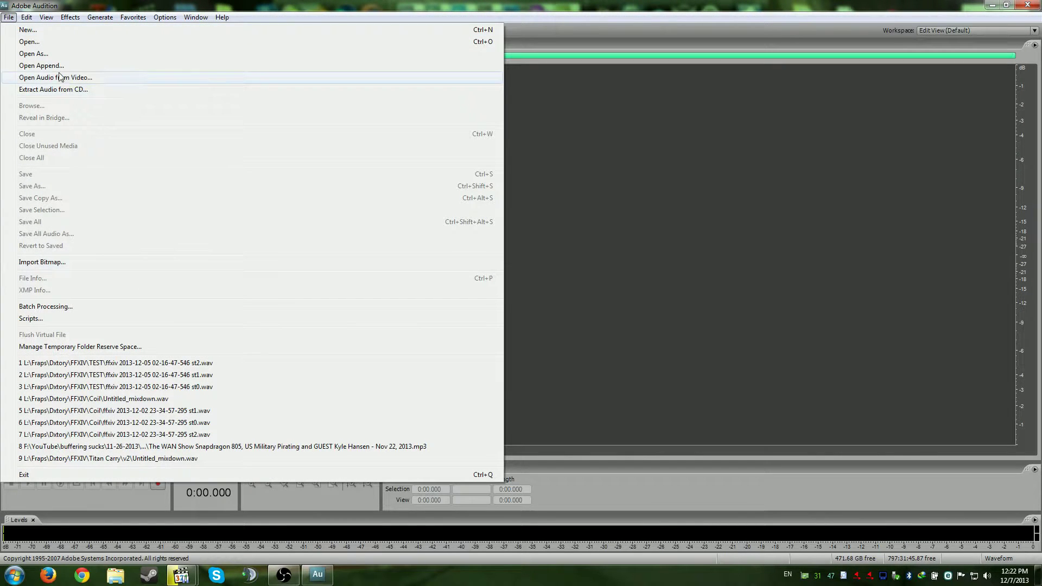
{"action": "left_click", "coordinate": [29, 42]}
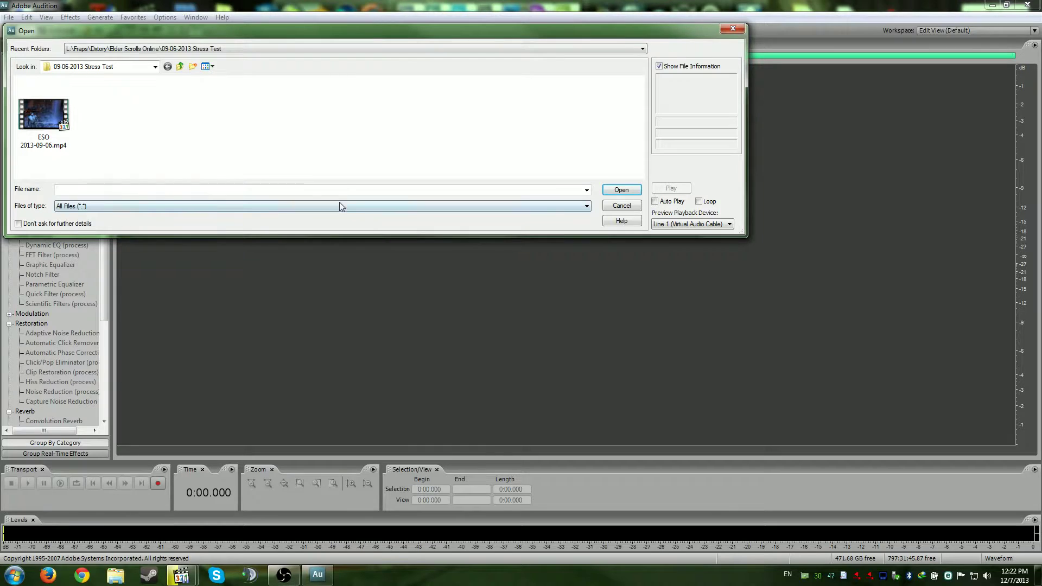
{"action": "type", "text": "F:\\YouTube\\buffering sucks\\The WAN Show Backlit Cherry Switches, Amazon Drones and GUEST Barnacules - Dec 7, 2013.mp4"}
{"action": "key", "text": "BackSpace"}
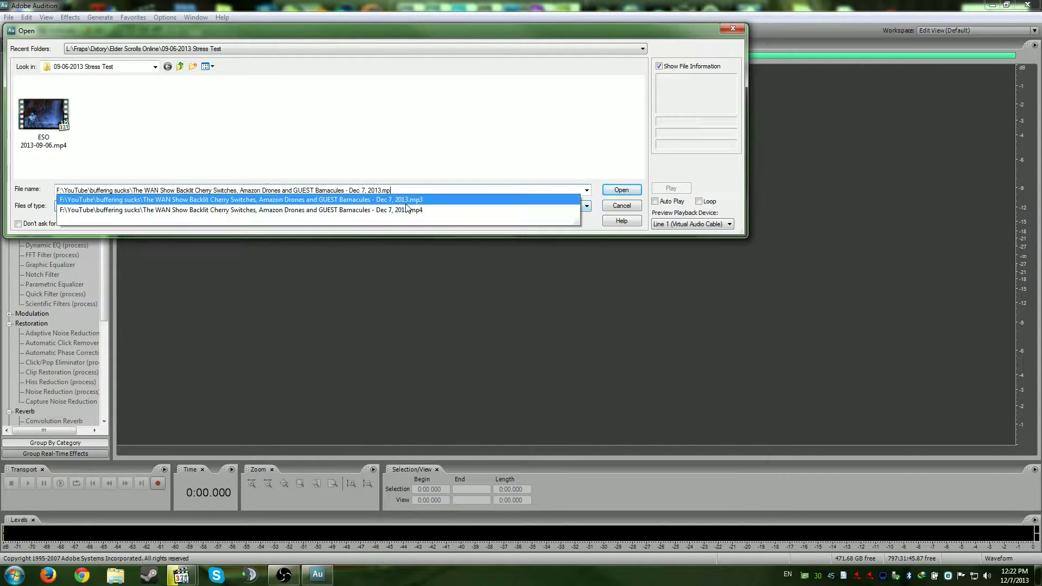
{"action": "key", "text": "Return"}
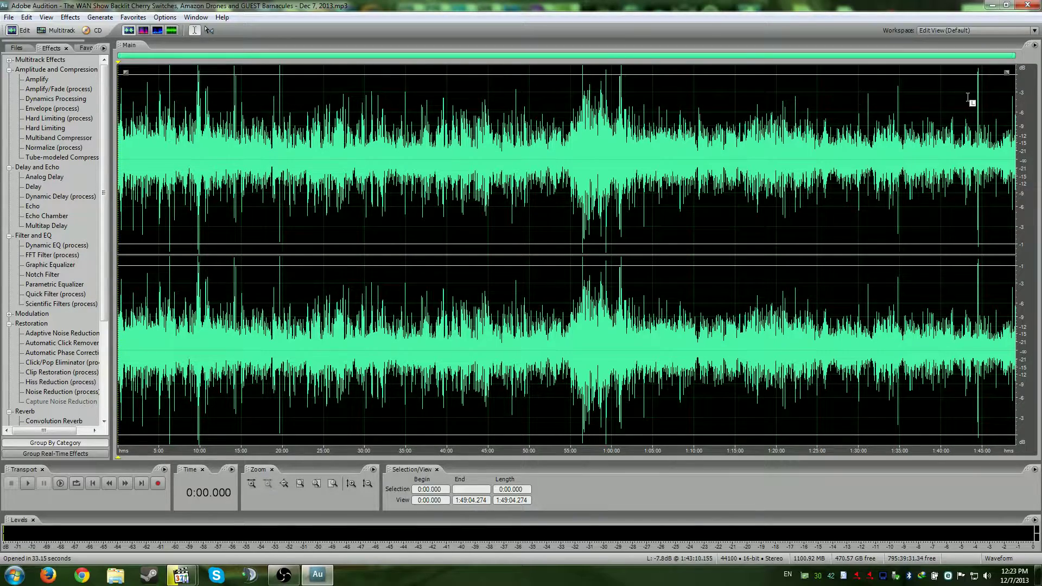
Select the loud peak from about 1:44:27 to 1:44:34, play it back, and clear the selection
{"action": "scroll", "coordinate": [977, 114], "scroll_direction": "up", "scroll_amount": 1}
{"action": "scroll", "coordinate": [978, 114], "scroll_direction": "up", "scroll_amount": 10}
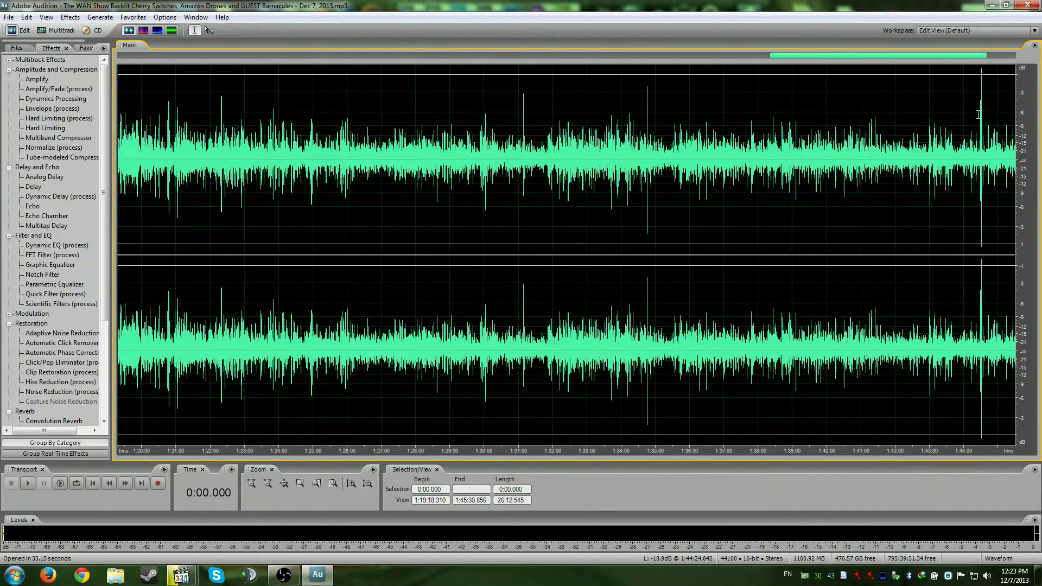
{"action": "left_click_drag", "start_coordinate": [987, 135], "coordinate": [1013, 135]}
{"action": "left_click_drag", "start_coordinate": [954, 54], "coordinate": [960, 54]}
{"action": "left_click", "coordinate": [26, 483]}
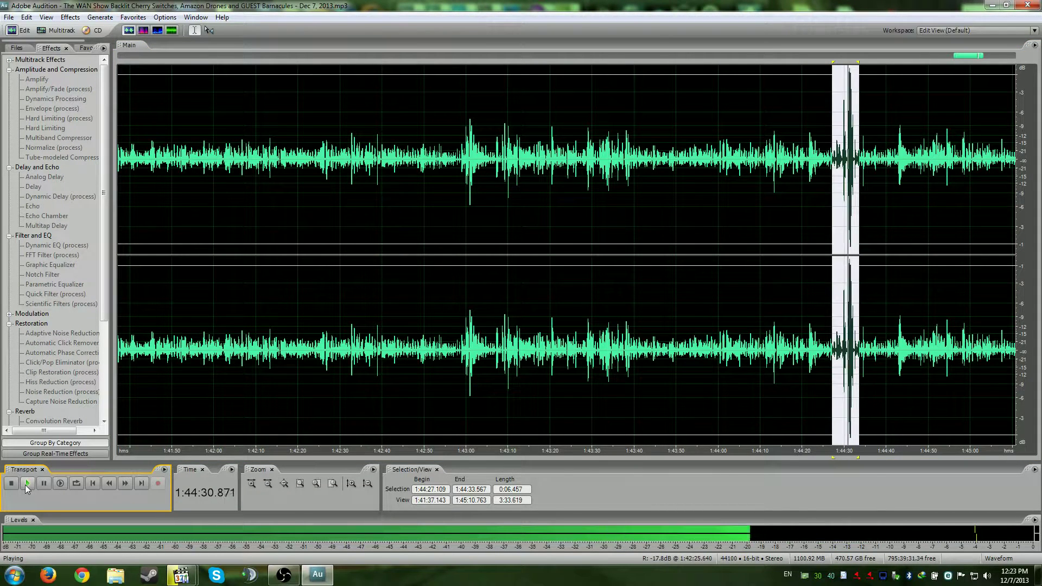
{"action": "left_click", "coordinate": [11, 486]}
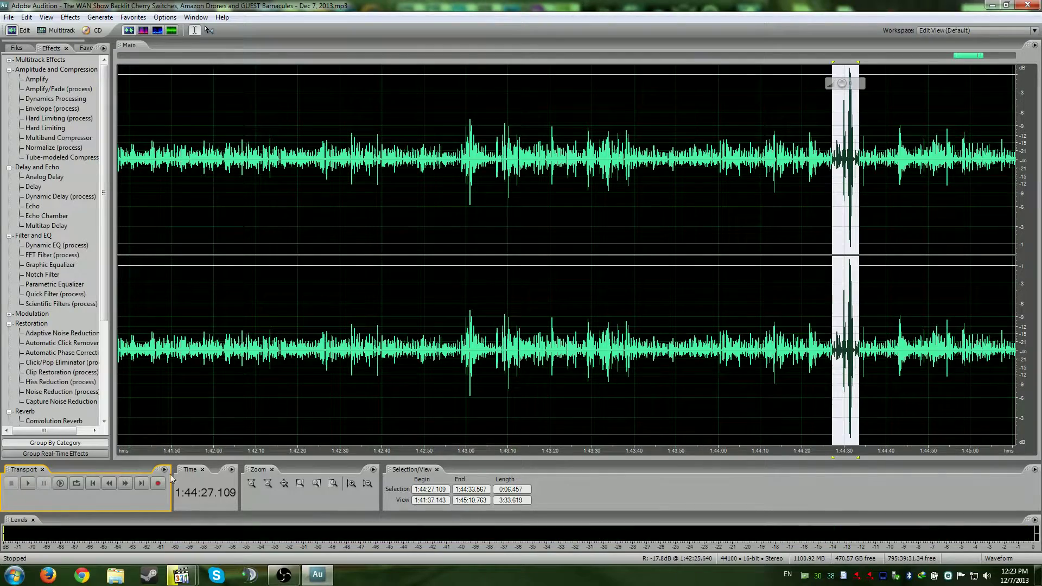
{"action": "left_click", "coordinate": [839, 221]}
{"action": "scroll", "coordinate": [847, 220], "scroll_direction": "down", "scroll_amount": 10}
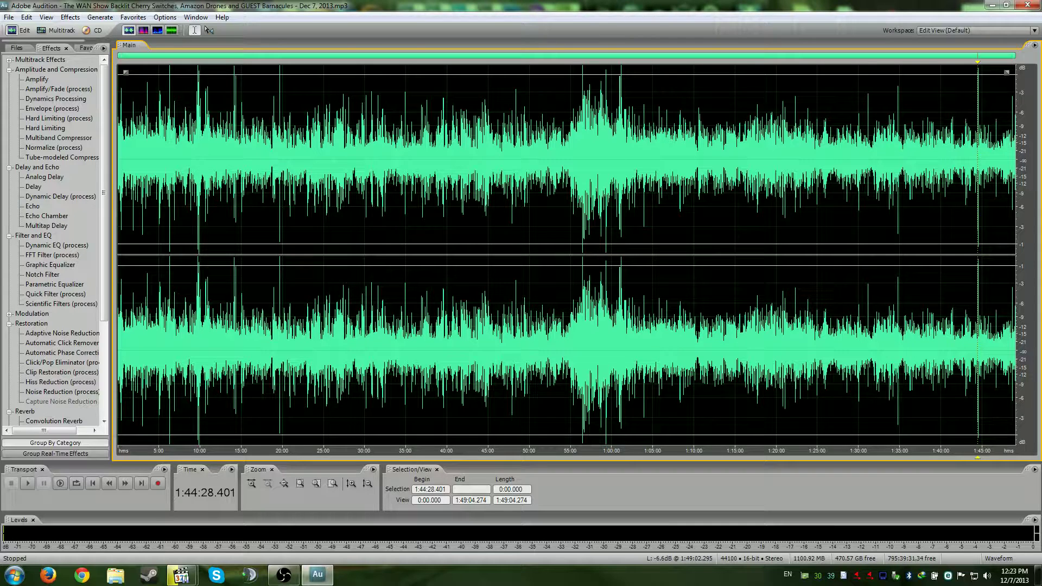
Switch to Open Broadcaster Software to show its audio level controls on this monitor, and move its window back off
{"action": "key", "text": "alt+Tab"}
{"action": "left_click_drag", "start_coordinate": [928, 117], "coordinate": [375, 81]}
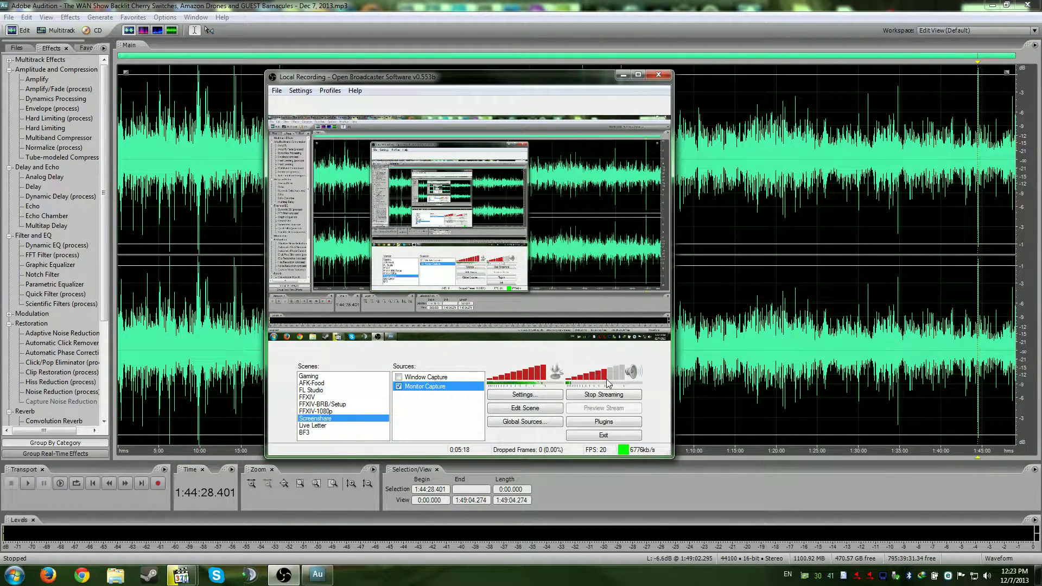
{"action": "left_click_drag", "start_coordinate": [524, 82], "coordinate": [1041, 169]}
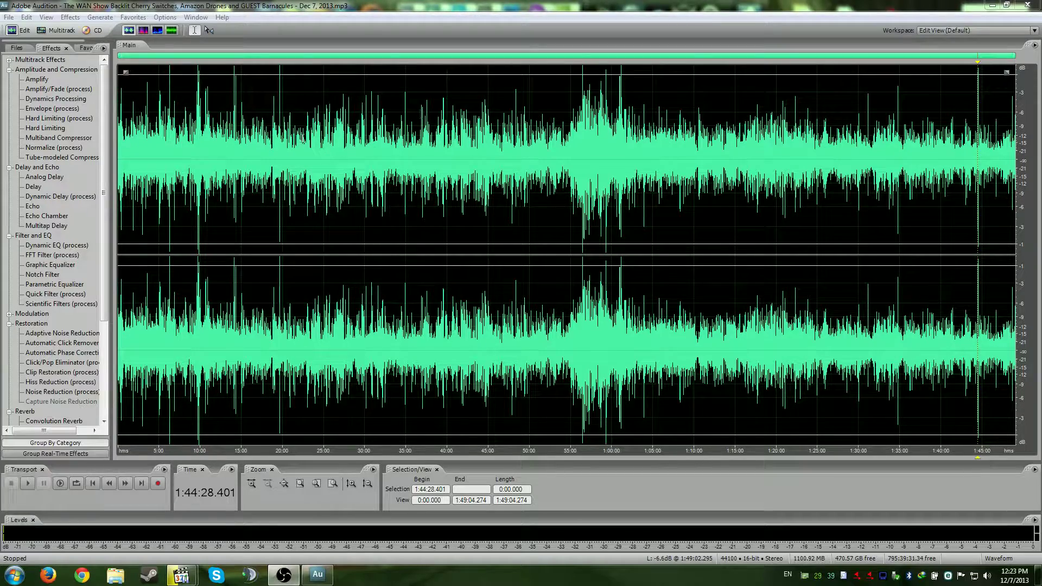
Return to Adobe Audition, place the cursor at about 22:01 in the waveform, and close the program
{"action": "left_click", "coordinate": [300, 135]}
{"action": "scroll", "coordinate": [300, 136], "scroll_direction": "up", "scroll_amount": 2}
{"action": "scroll", "coordinate": [709, 196], "scroll_direction": "down", "scroll_amount": 3}
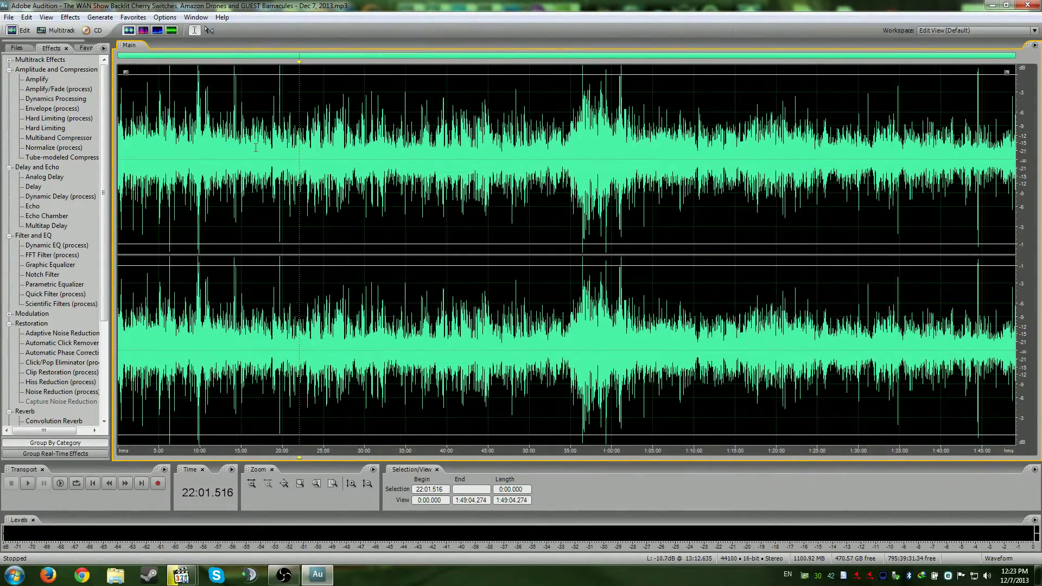
{"action": "left_click", "coordinate": [1027, 5]}
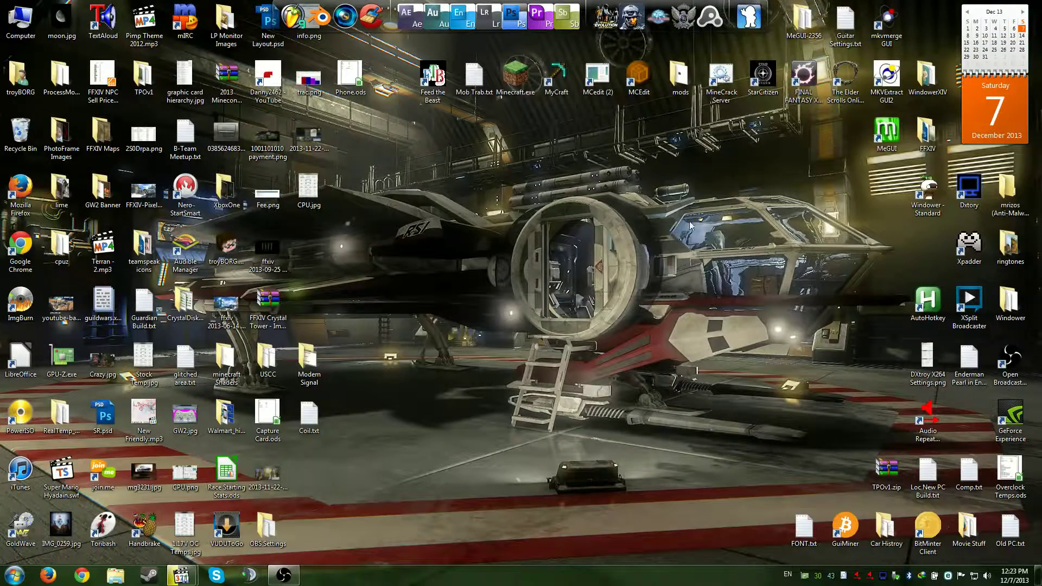